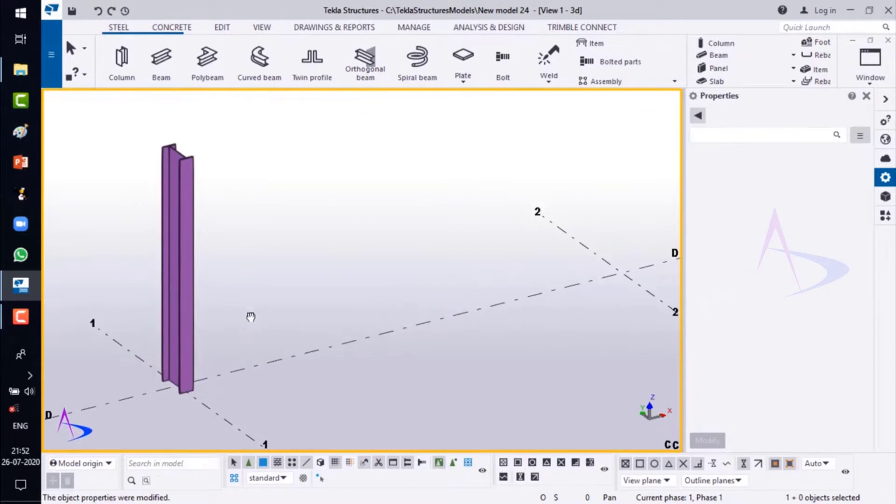
Step: Choose the HXGON profile from the Transitions other shapes in the profile catalog for the column at grid 1-D
{"action": "left_click", "coordinate": [186, 288]}
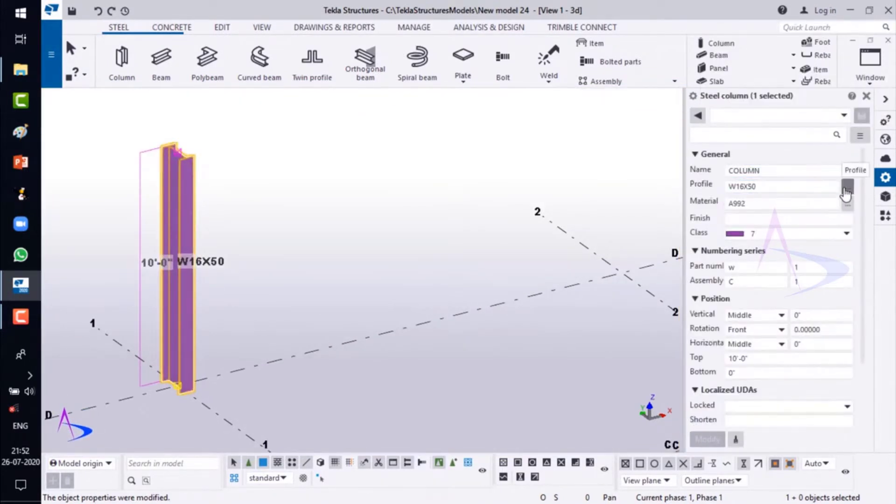
{"action": "left_click", "coordinate": [846, 194]}
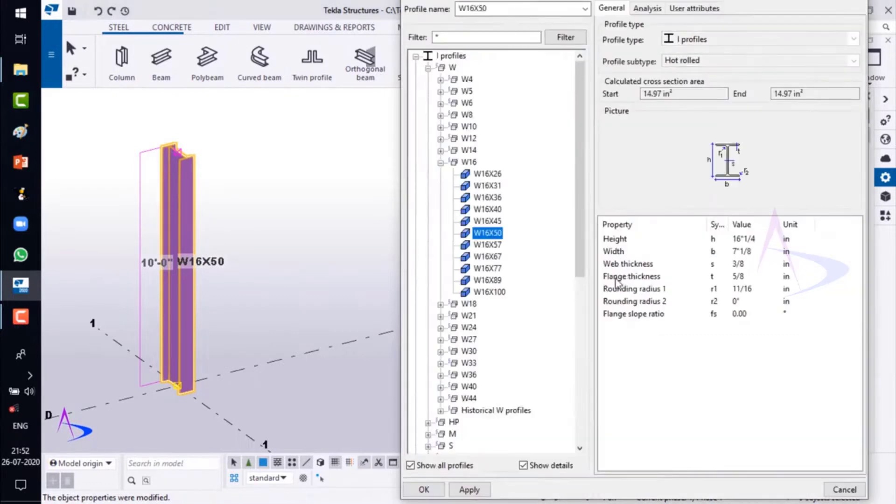
{"action": "left_click", "coordinate": [416, 57]}
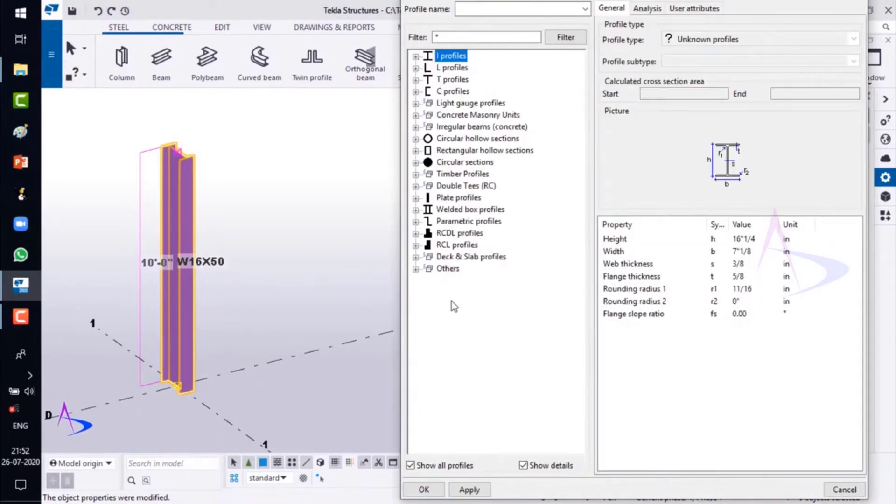
{"action": "left_click", "coordinate": [415, 269]}
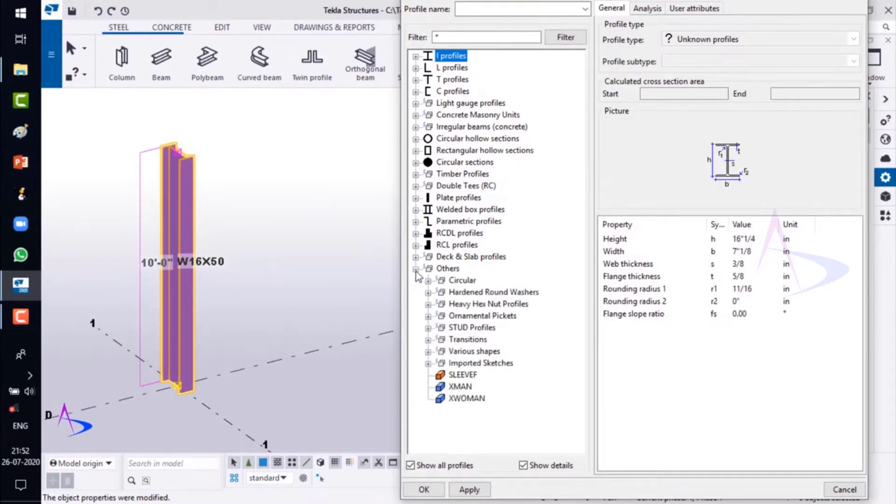
{"action": "left_click", "coordinate": [428, 341]}
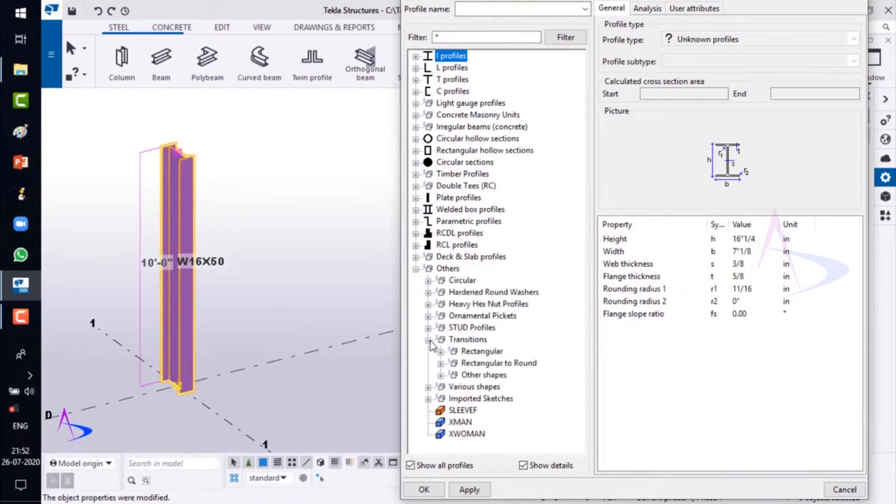
{"action": "left_click", "coordinate": [440, 376]}
{"action": "left_click", "coordinate": [495, 400]}
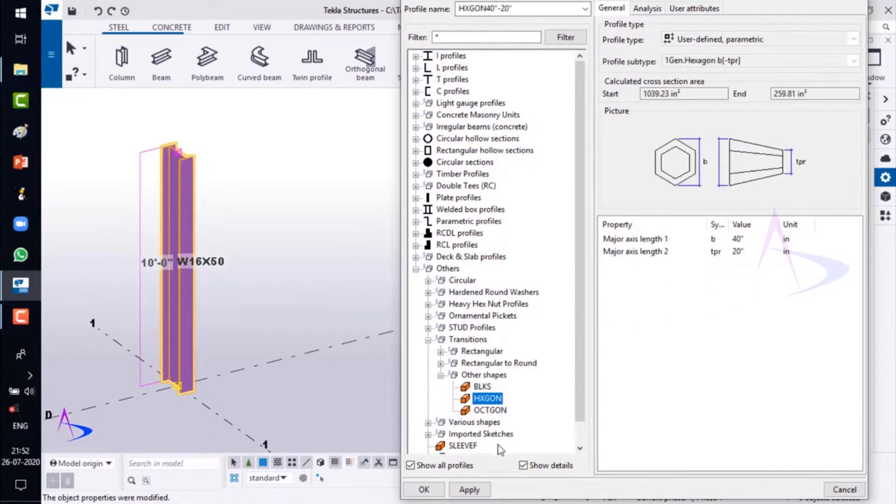
{"action": "left_click", "coordinate": [489, 489]}
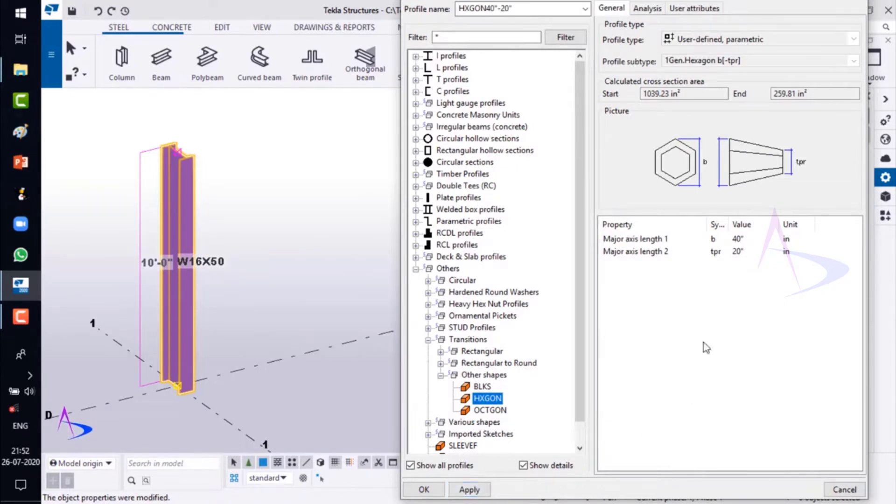
Step: Set the hexagon profile's Major axis length 2 to 40" and modify the selected column with it
{"action": "left_click", "coordinate": [747, 251]}
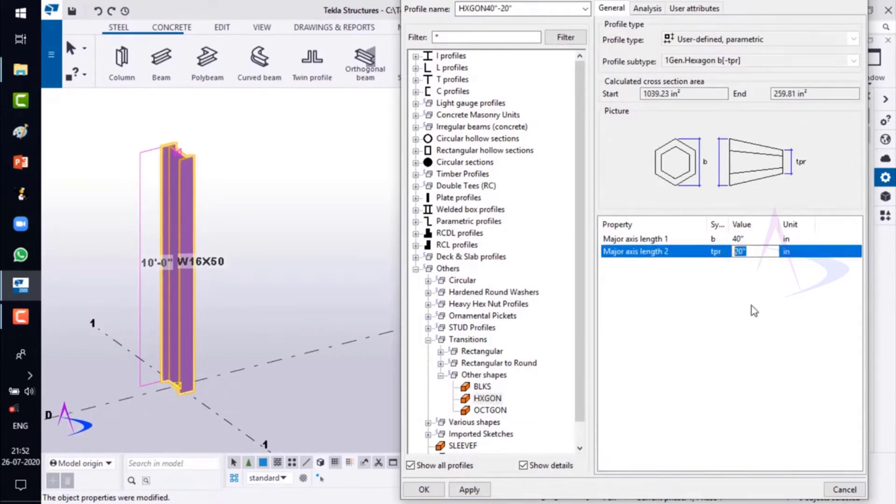
{"action": "type", "text": "40"}
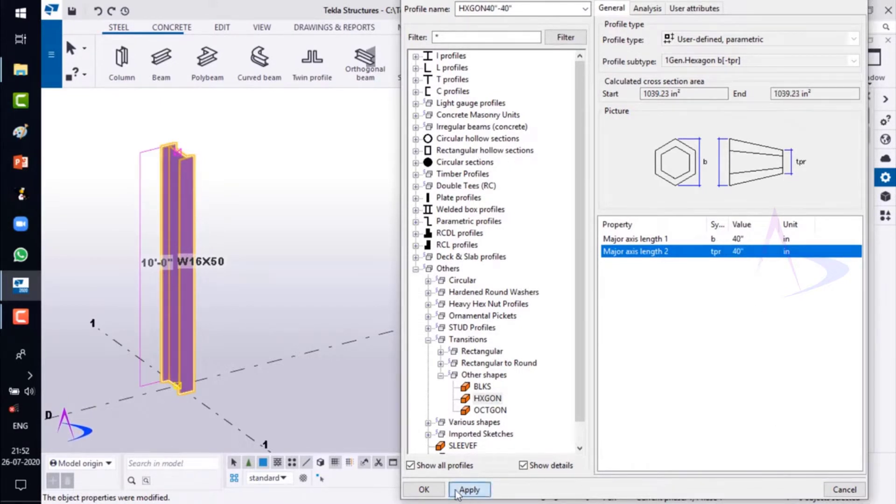
{"action": "left_click", "coordinate": [423, 489]}
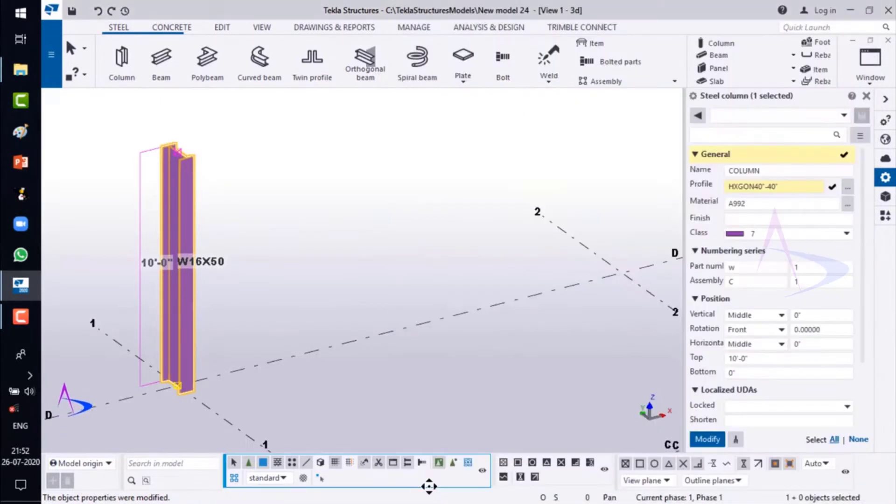
{"action": "left_click", "coordinate": [707, 440]}
{"action": "left_click", "coordinate": [327, 281]}
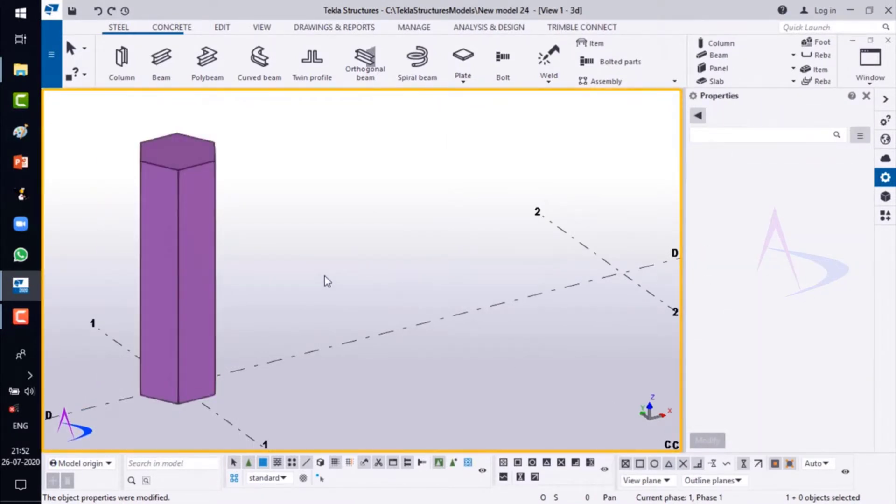
Step: Examine the hexagonal column's shape from above and from the side around a view point at its base
{"action": "scroll", "coordinate": [289, 327], "scroll_direction": "down", "scroll_amount": 2}
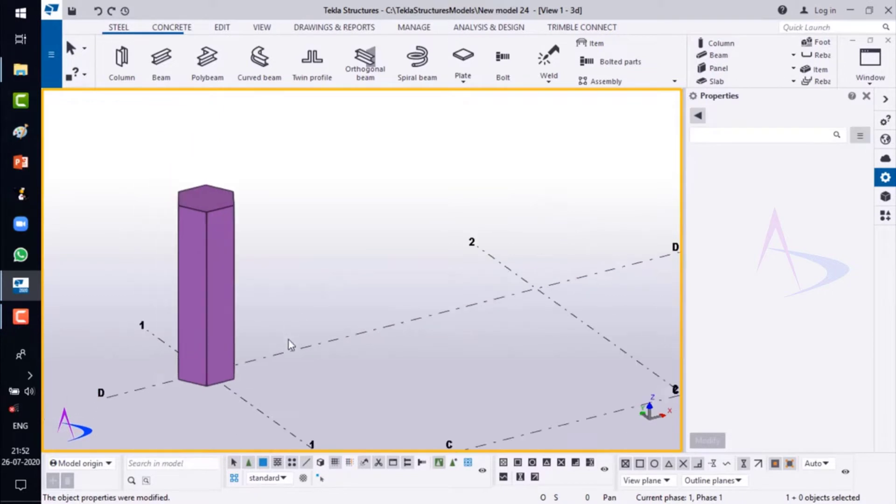
{"action": "key", "text": "v"}
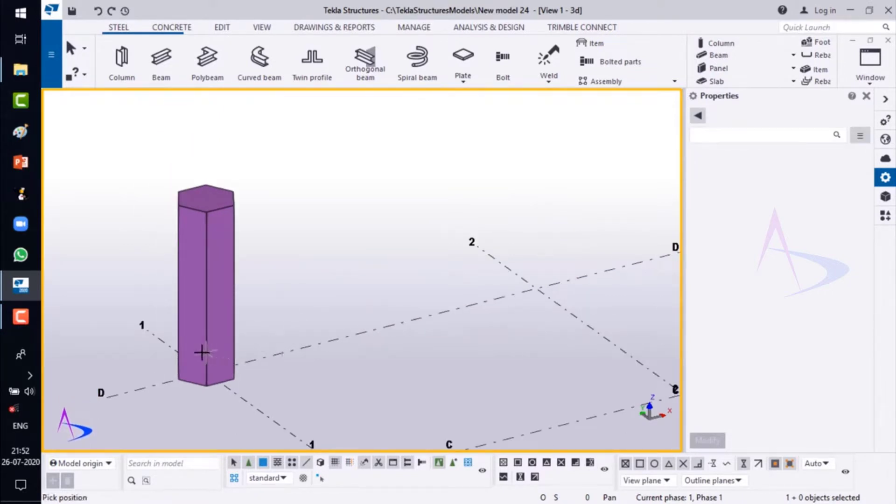
{"action": "mouse_move", "coordinate": [191, 371]}
{"action": "middle_mouse_down", "text": "ctrl"}
{"action": "mouse_move", "coordinate": [254, 390]}
{"action": "mouse_move", "coordinate": [310, 433]}
{"action": "mouse_move", "coordinate": [254, 434]}
{"action": "mouse_move", "coordinate": [176, 415]}
{"action": "mouse_move", "coordinate": [234, 414]}
{"action": "mouse_move", "coordinate": [252, 454]}
{"action": "middle_mouse_up", "text": "ctrl"}
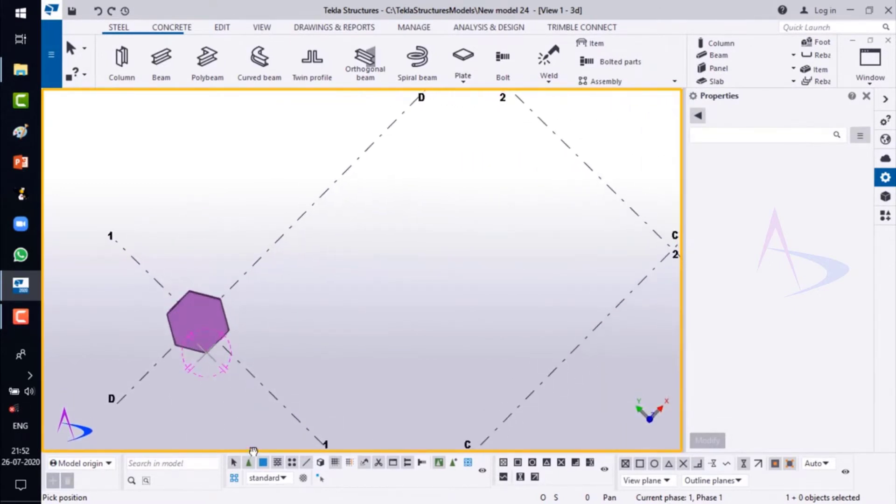
{"action": "scroll", "coordinate": [216, 357], "scroll_direction": "up", "scroll_amount": 5}
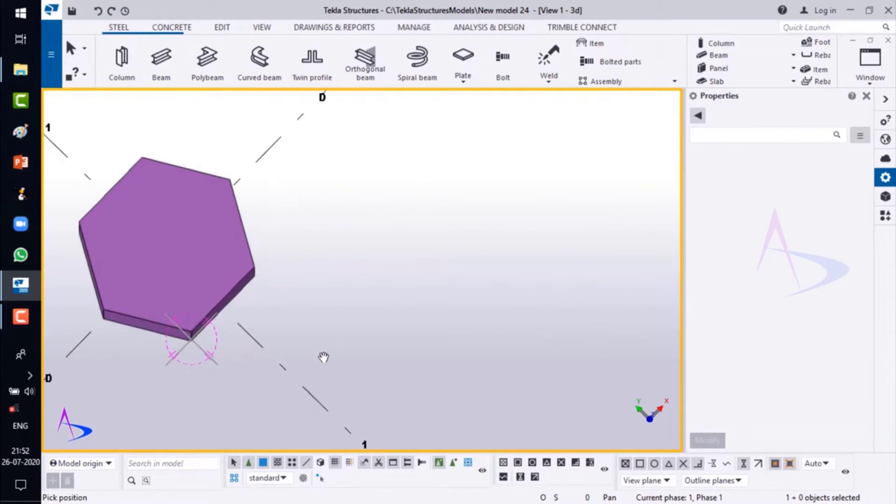
{"action": "middle_click_drag", "start_coordinate": [323, 357], "coordinate": [365, 224], "text": "ctrl"}
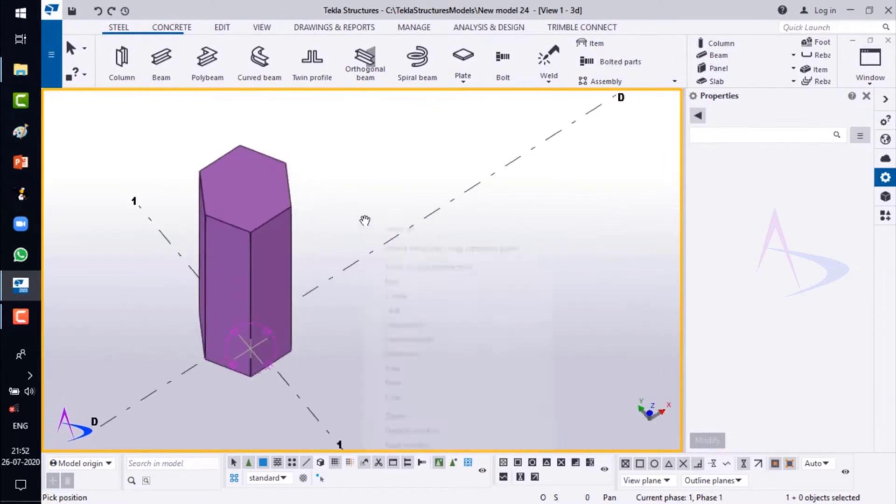
{"action": "left_click", "coordinate": [370, 229]}
Step: Model a 10'-0" steel beam on grid line C from midway between grids 1 and 2 to intersection 2-C
{"action": "scroll", "coordinate": [232, 245], "scroll_direction": "down", "scroll_amount": 5}
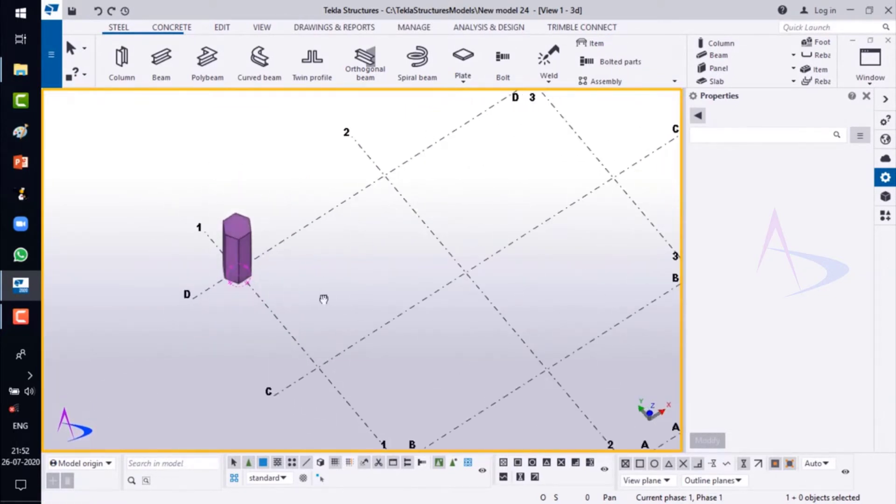
{"action": "left_click_drag", "start_coordinate": [324, 299], "coordinate": [260, 282]}
{"action": "left_click", "coordinate": [161, 58]}
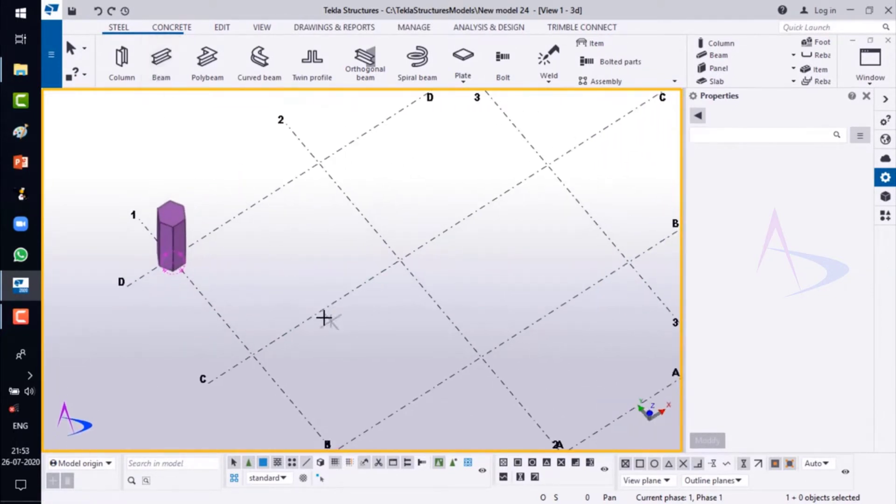
{"action": "left_click", "coordinate": [369, 283]}
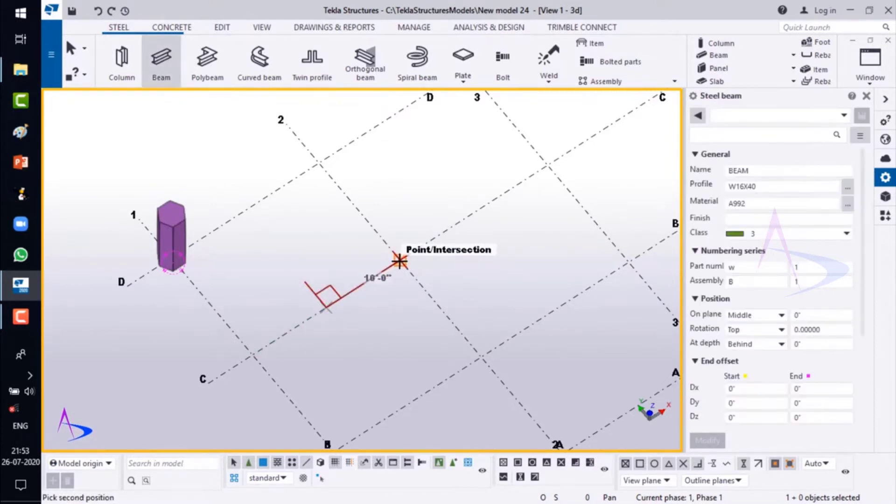
{"action": "left_click", "coordinate": [400, 260]}
{"action": "right_click", "coordinate": [402, 285]}
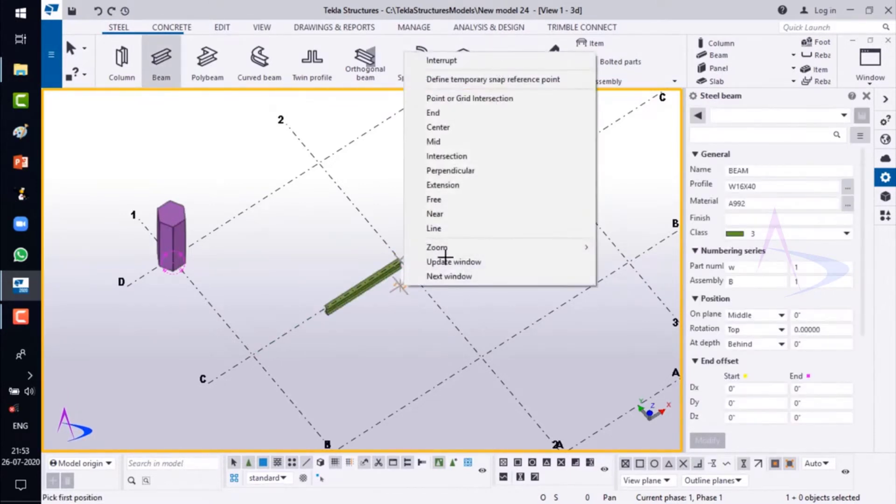
{"action": "left_click", "coordinate": [448, 58]}
Step: Choose the HXGON profile from the Transitions other shapes in the profile catalog for the beam on grid line C
{"action": "scroll", "coordinate": [386, 287], "scroll_direction": "up", "scroll_amount": 4}
{"action": "scroll", "coordinate": [386, 287], "scroll_direction": "up", "scroll_amount": 1}
{"action": "middle_click_drag", "start_coordinate": [376, 329], "coordinate": [345, 275]}
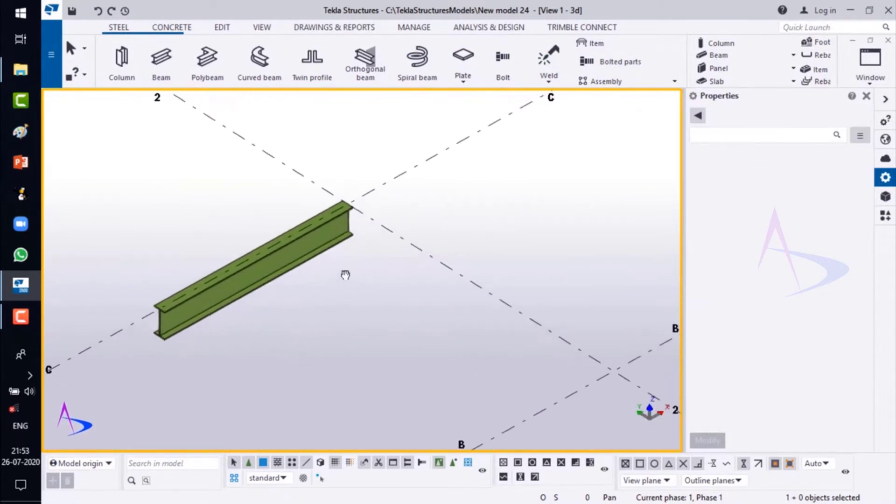
{"action": "left_click", "coordinate": [304, 266]}
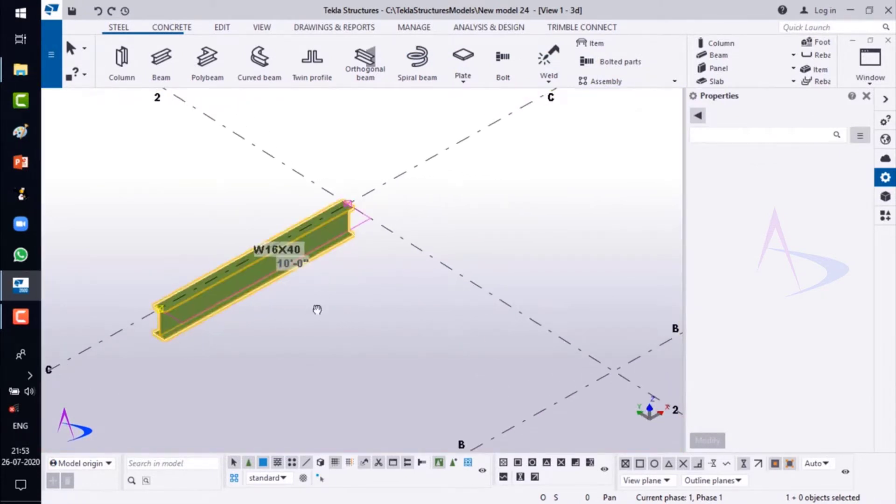
{"action": "middle_click_drag", "start_coordinate": [318, 310], "coordinate": [270, 306]}
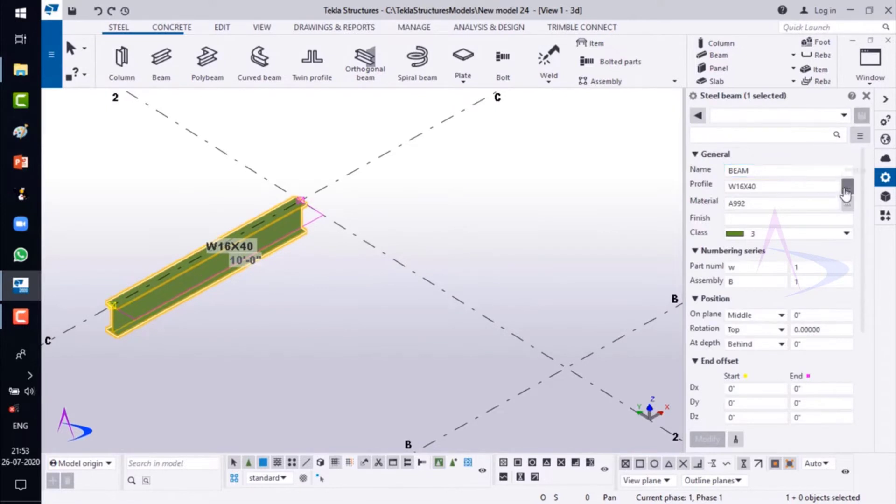
{"action": "left_click", "coordinate": [846, 189]}
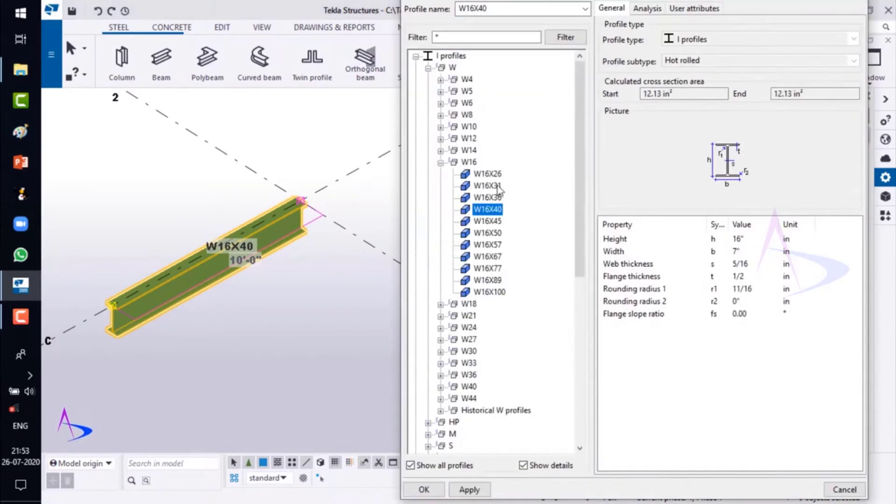
{"action": "left_click", "coordinate": [416, 56]}
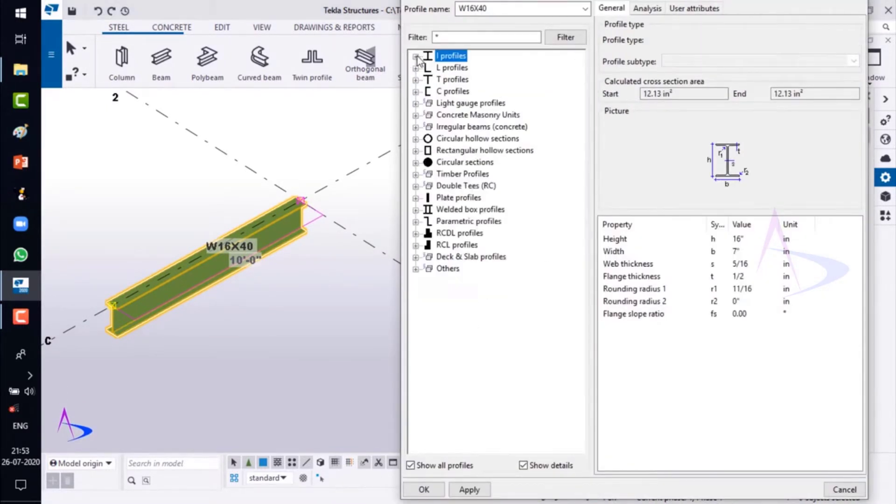
{"action": "left_click", "coordinate": [415, 270]}
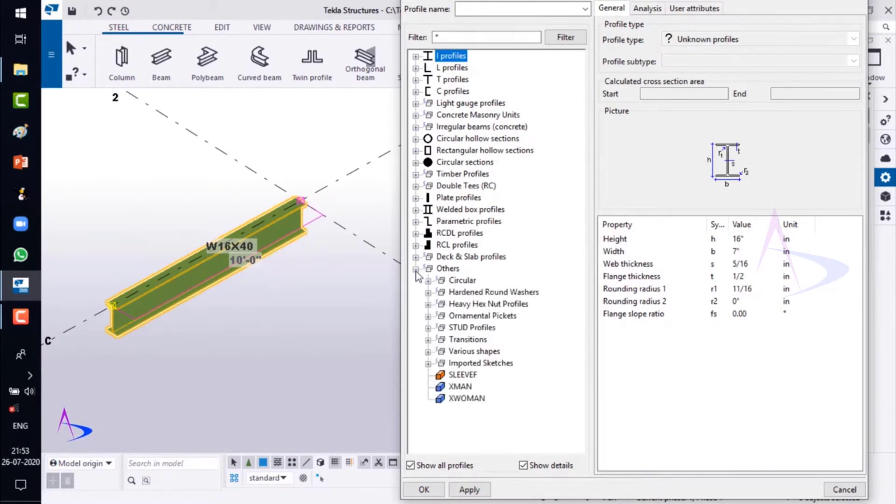
{"action": "left_click", "coordinate": [428, 340]}
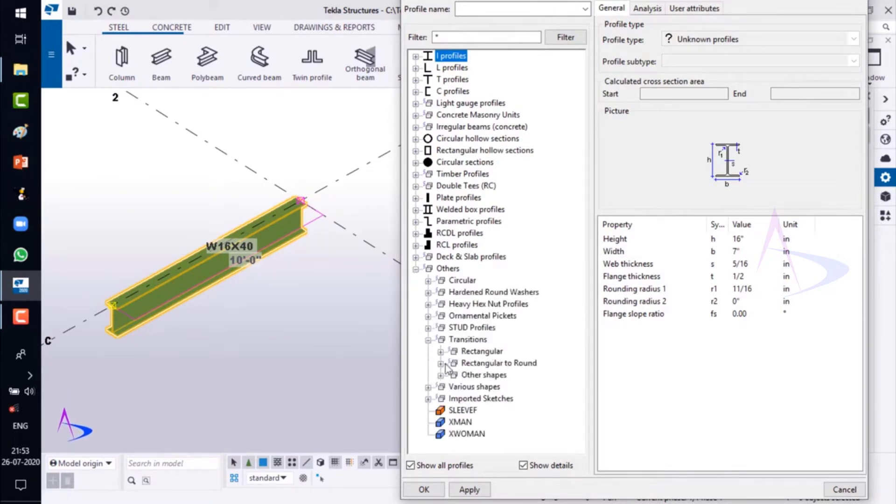
{"action": "left_click", "coordinate": [441, 376]}
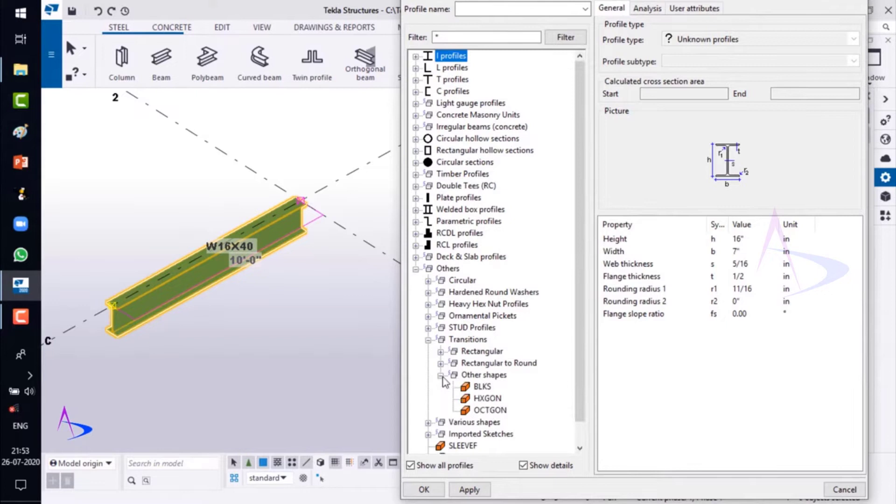
{"action": "left_click", "coordinate": [485, 399]}
Step: Set the beam profile's Major axis length 2 to 40" and modify the beam with the hexagonal section
{"action": "double_click", "coordinate": [738, 252]}
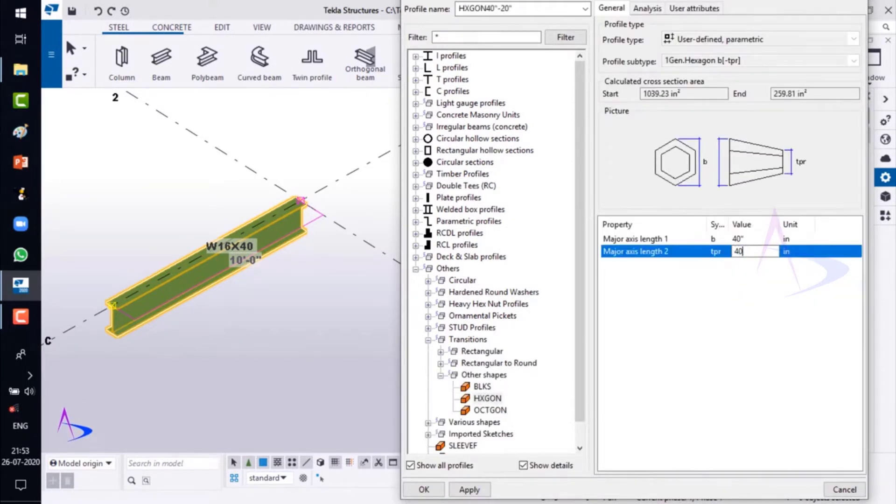
{"action": "left_click", "coordinate": [476, 491]}
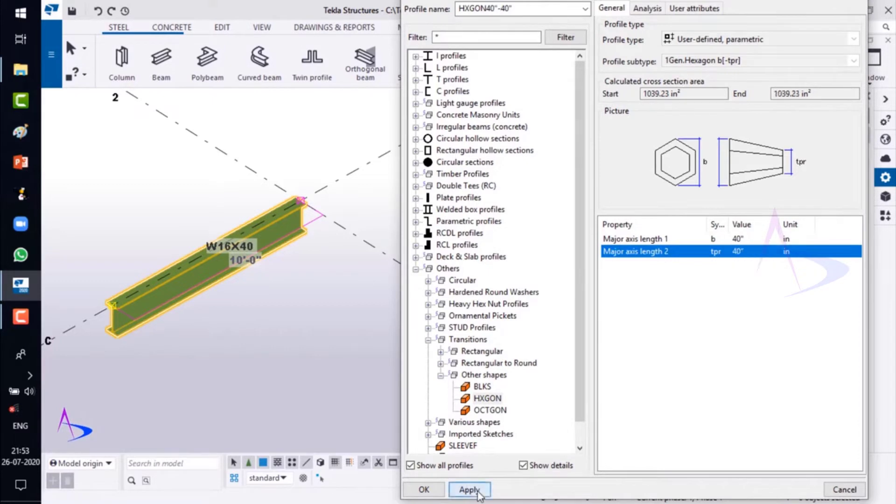
{"action": "left_click", "coordinate": [438, 491]}
{"action": "left_click", "coordinate": [708, 439]}
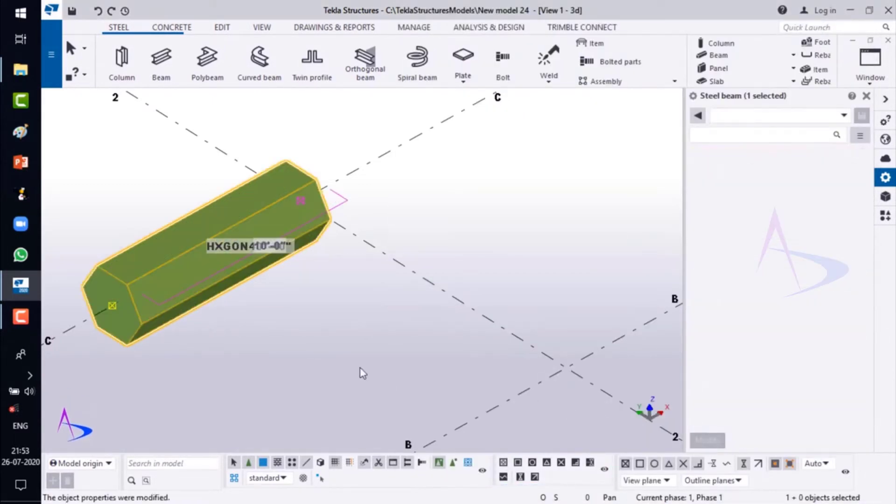
{"action": "scroll", "coordinate": [370, 362], "scroll_direction": "down", "scroll_amount": 3}
{"action": "left_click", "coordinate": [369, 368]}
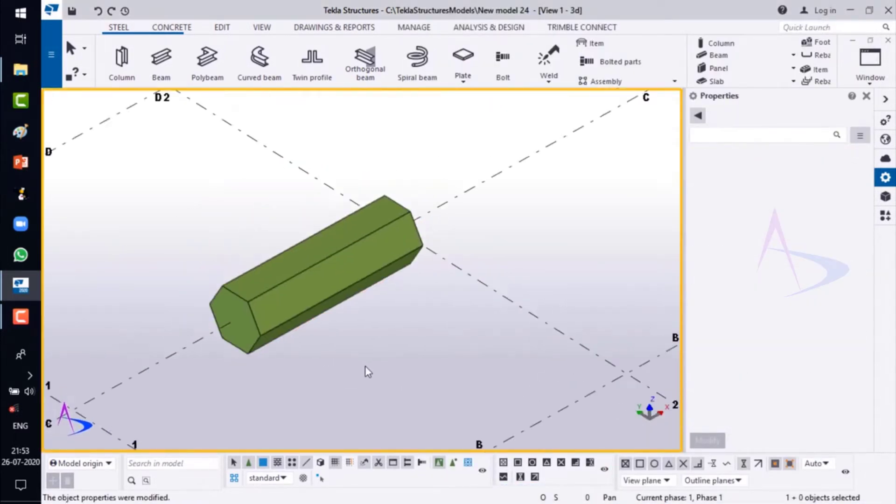
Step: Examine the hexagonal beam and column together, orbiting around a view point on the beam
{"action": "scroll", "coordinate": [367, 372], "scroll_direction": "down", "scroll_amount": 4}
{"action": "scroll", "coordinate": [346, 375], "scroll_direction": "up", "scroll_amount": 1}
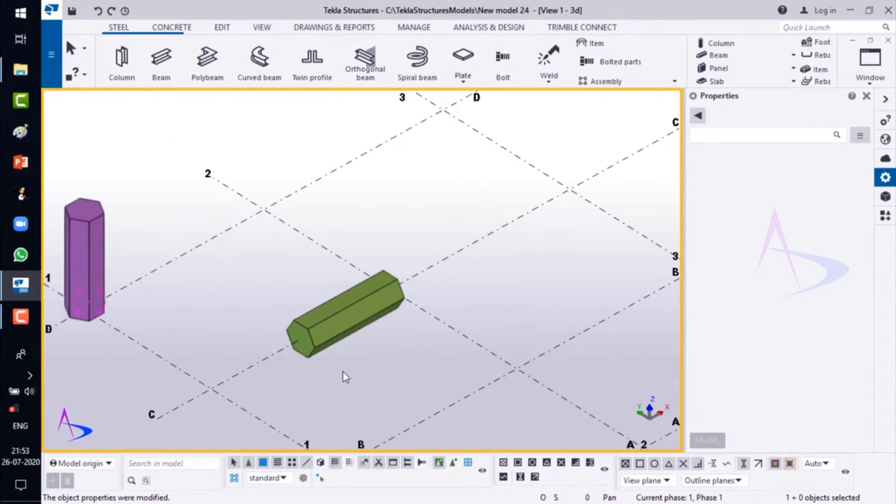
{"action": "key", "text": "v"}
{"action": "left_click", "coordinate": [333, 325]}
{"action": "middle_click_drag", "start_coordinate": [321, 339], "coordinate": [240, 204], "text": "ctrl"}
{"action": "right_click", "coordinate": [297, 205]}
{"action": "left_click", "coordinate": [311, 211]}
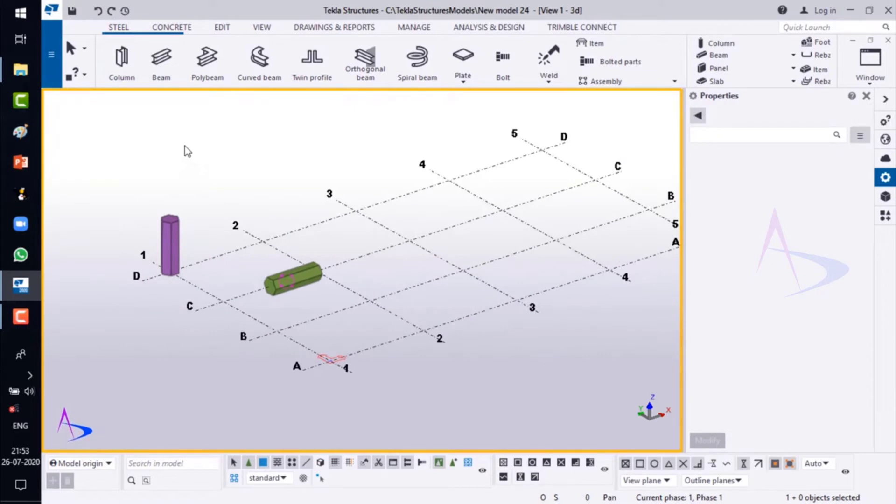
Step: Model a 10'-0" high steel column with the HXGON40"-40" profile on grid line B, midway between grids 2 and 3
{"action": "left_click", "coordinate": [122, 58]}
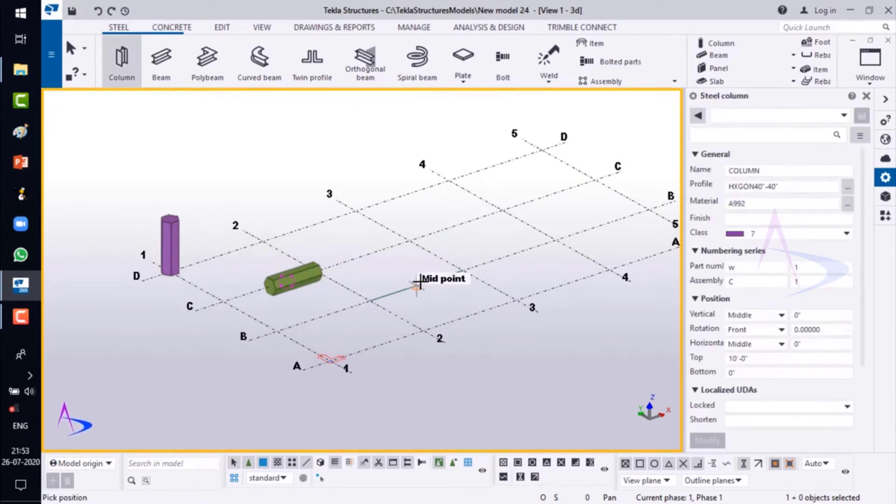
{"action": "left_click", "coordinate": [417, 283]}
{"action": "right_click", "coordinate": [461, 248]}
{"action": "left_click", "coordinate": [485, 258]}
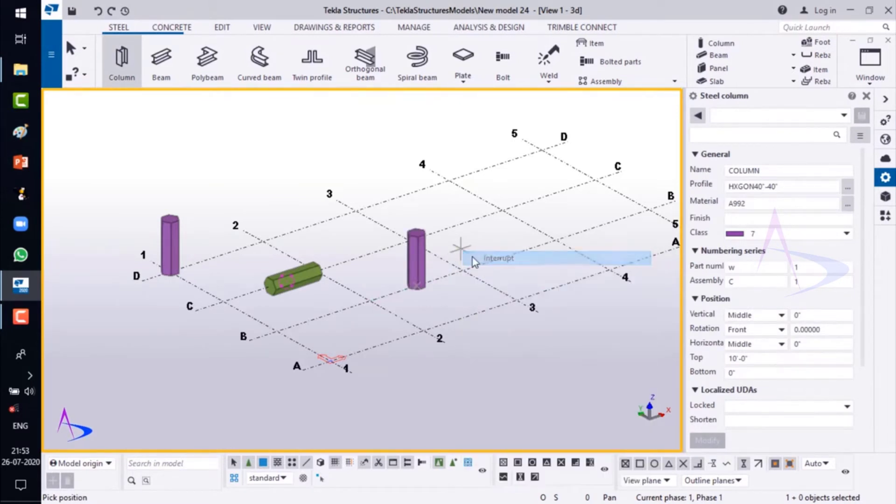
{"action": "scroll", "coordinate": [466, 261], "scroll_direction": "up", "scroll_amount": 4}
{"action": "middle_click_drag", "start_coordinate": [404, 276], "coordinate": [352, 294]}
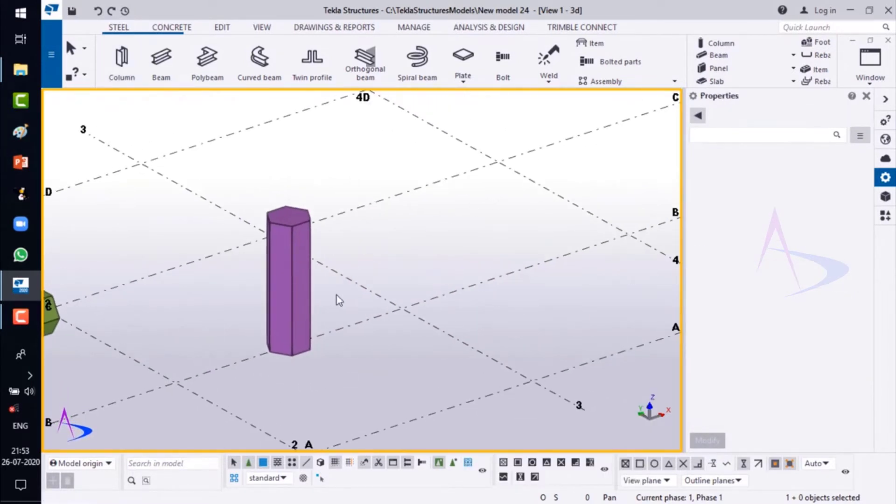
Step: Modify the column on grid line B, setting its hexagonal profile's Major axis length 1 to 80" and Major axis length 2 to 20"
{"action": "left_click", "coordinate": [312, 299]}
{"action": "middle_click_drag", "start_coordinate": [359, 239], "coordinate": [315, 241]}
{"action": "scroll", "coordinate": [307, 343], "scroll_direction": "up", "scroll_amount": 3}
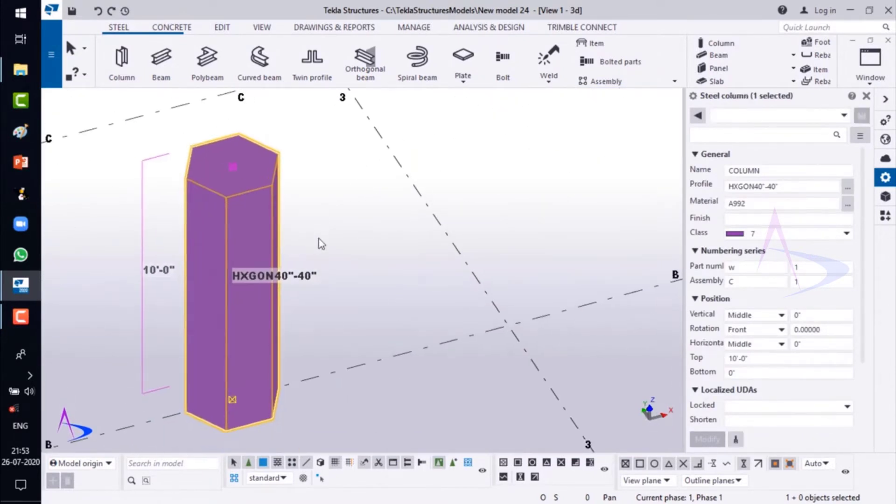
{"action": "left_click", "coordinate": [847, 187]}
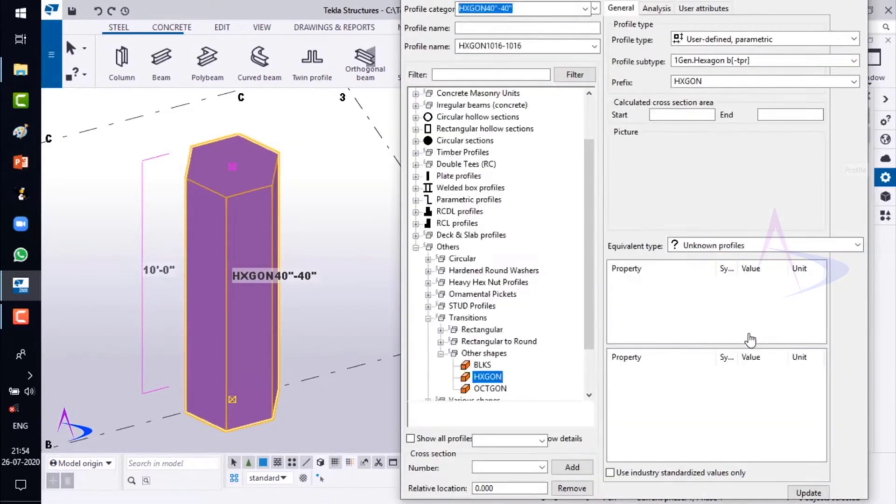
{"action": "double_click", "coordinate": [755, 347]}
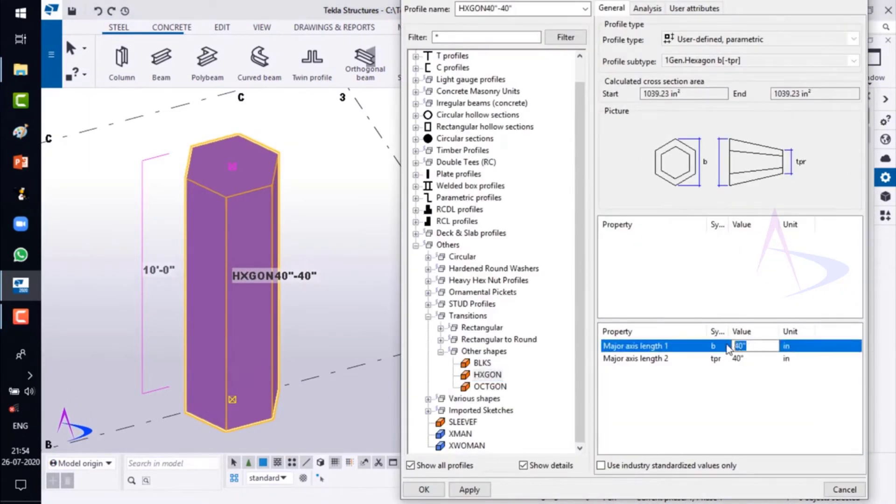
{"action": "type", "text": "80"}
{"action": "double_click", "coordinate": [761, 359]}
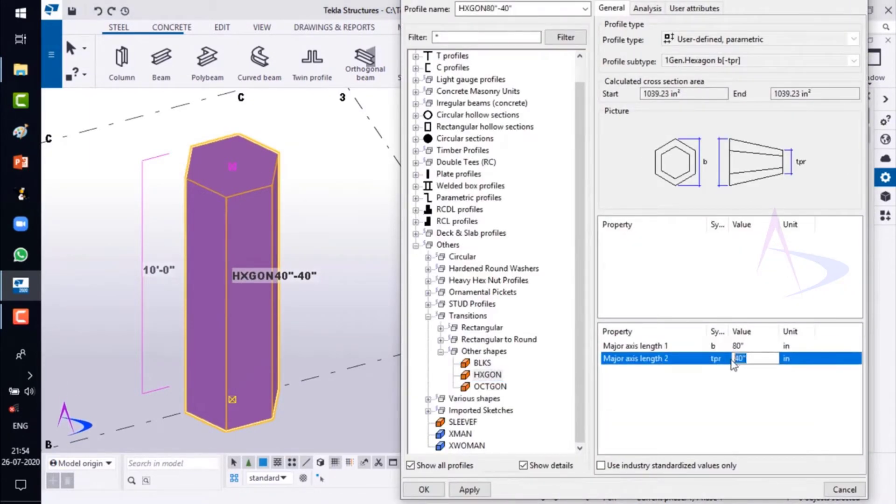
{"action": "type", "text": "20"}
{"action": "left_click", "coordinate": [481, 492]}
{"action": "left_click", "coordinate": [433, 493]}
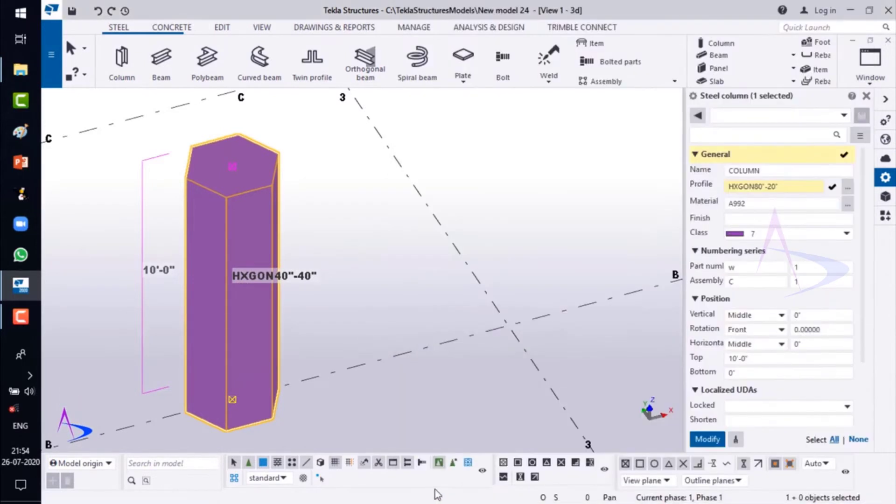
{"action": "left_click", "coordinate": [706, 439]}
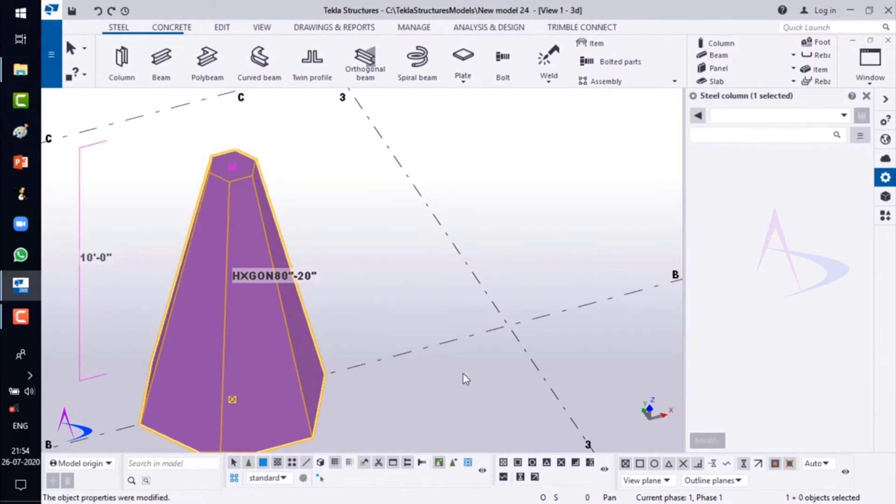
Step: Examine the tapered hexagonal column from different angles, orbiting around a view point on it
{"action": "left_click", "coordinate": [460, 355]}
{"action": "scroll", "coordinate": [451, 314], "scroll_direction": "down", "scroll_amount": 4}
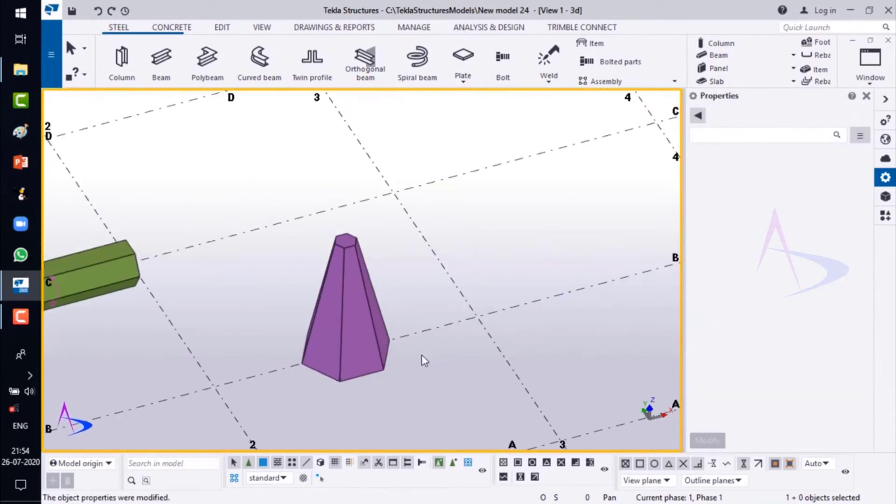
{"action": "key", "text": "v"}
{"action": "left_click", "coordinate": [344, 287]}
{"action": "middle_click_drag", "start_coordinate": [363, 285], "coordinate": [296, 323], "text": "ctrl"}
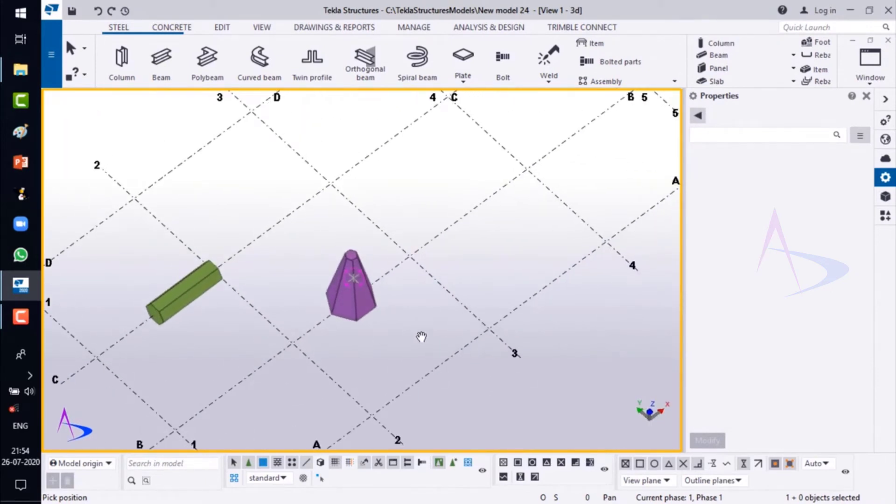
{"action": "middle_click_drag", "start_coordinate": [422, 337], "coordinate": [331, 340]}
{"action": "right_click", "coordinate": [338, 233]}
{"action": "left_click", "coordinate": [360, 236]}
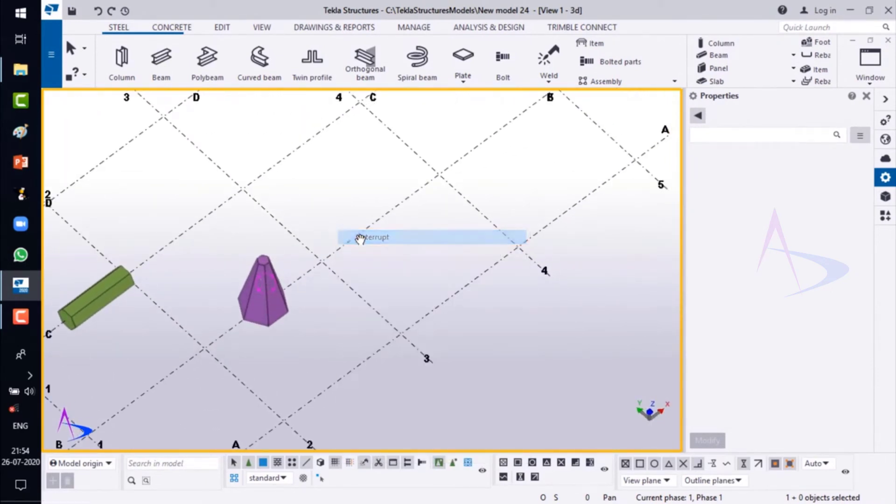
{"action": "scroll", "coordinate": [369, 278], "scroll_direction": "down", "scroll_amount": 3}
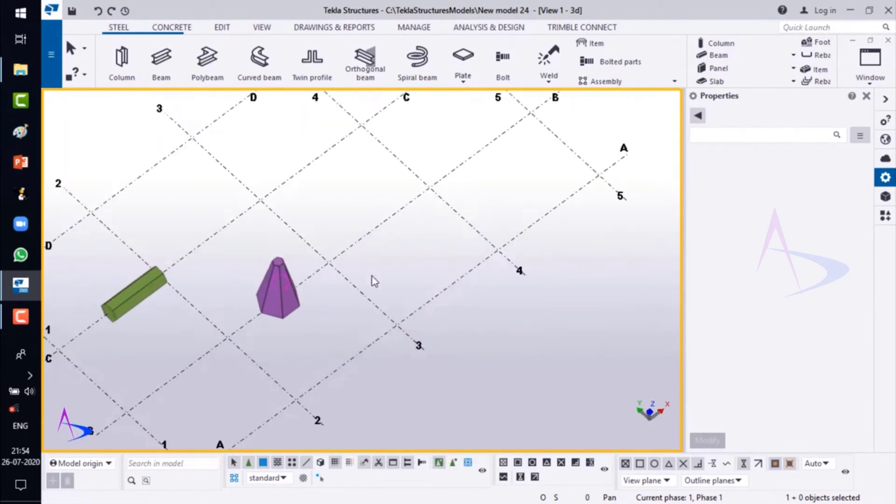
Step: Model a 10'-0" steel beam on grid line A from midway between grids 3 and 4 to intersection 4-A
{"action": "left_click", "coordinate": [172, 75]}
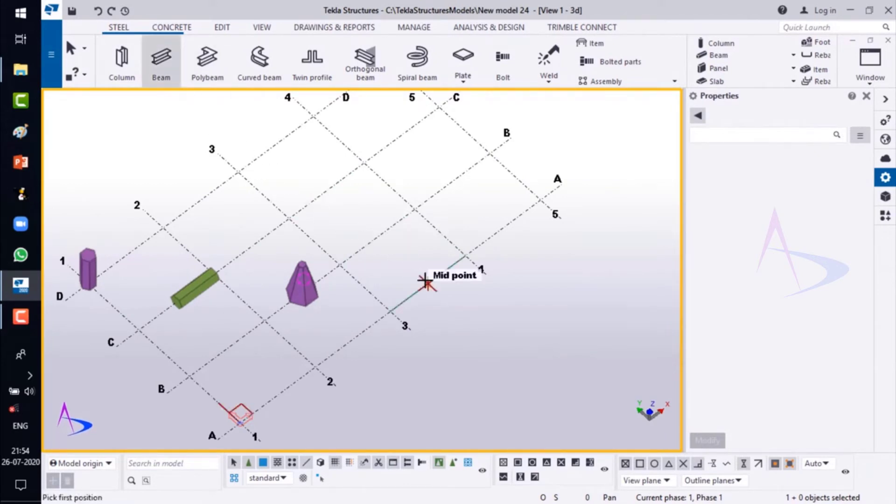
{"action": "left_click", "coordinate": [458, 258]}
{"action": "left_click", "coordinate": [417, 285]}
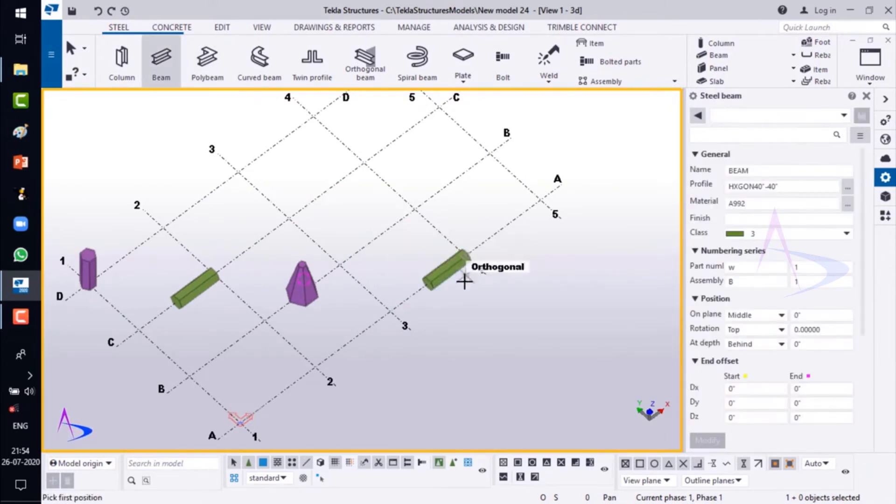
{"action": "scroll", "coordinate": [460, 286], "scroll_direction": "up", "scroll_amount": 3}
{"action": "right_click", "coordinate": [459, 286]}
{"action": "left_click", "coordinate": [486, 62]}
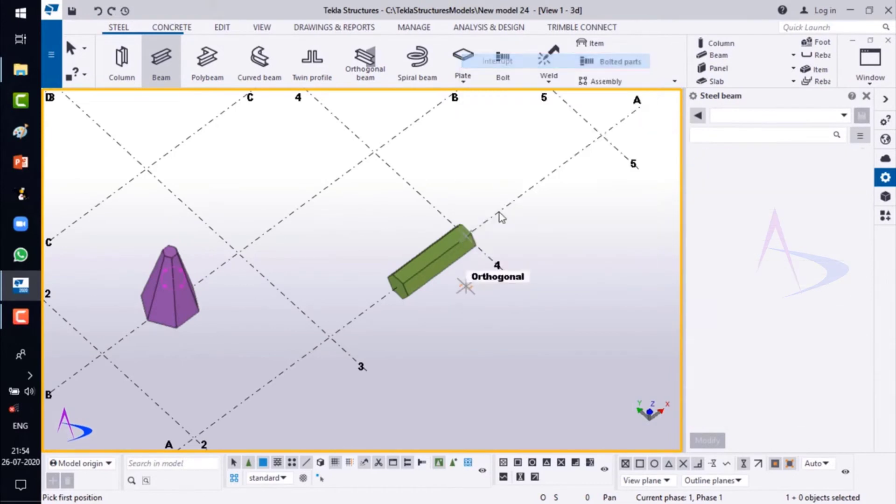
{"action": "scroll", "coordinate": [496, 219], "scroll_direction": "up", "scroll_amount": 3}
{"action": "scroll", "coordinate": [404, 230], "scroll_direction": "down", "scroll_amount": 3}
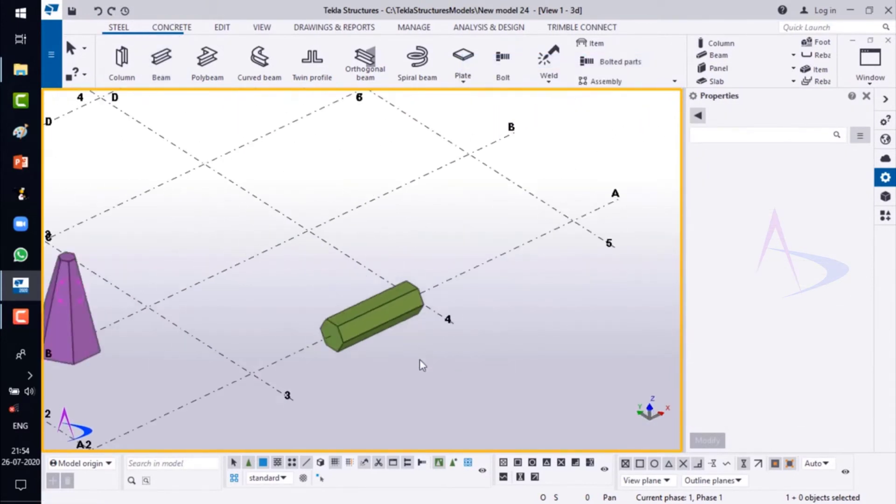
{"action": "scroll", "coordinate": [416, 362], "scroll_direction": "up", "scroll_amount": 5}
{"action": "middle_click_drag", "start_coordinate": [416, 362], "coordinate": [360, 368]}
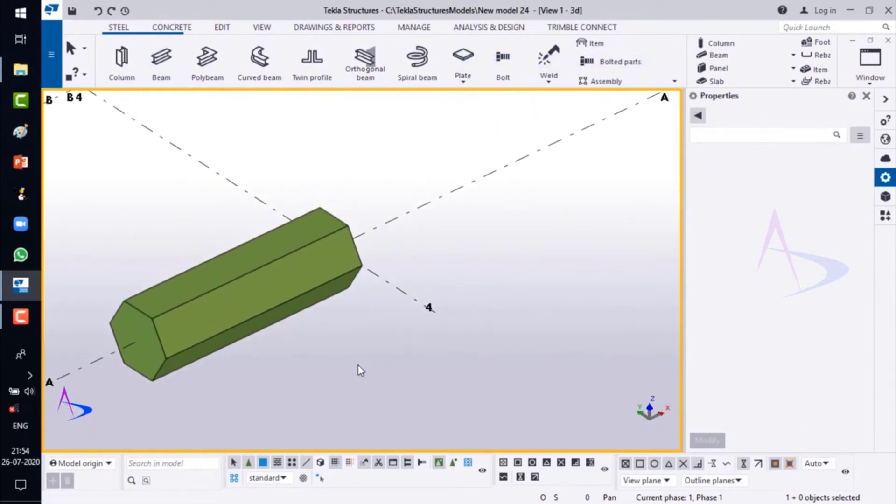
Step: Change the profile of the beam on grid line A to HXGON80"-20" and modify the beam
{"action": "left_click", "coordinate": [295, 306]}
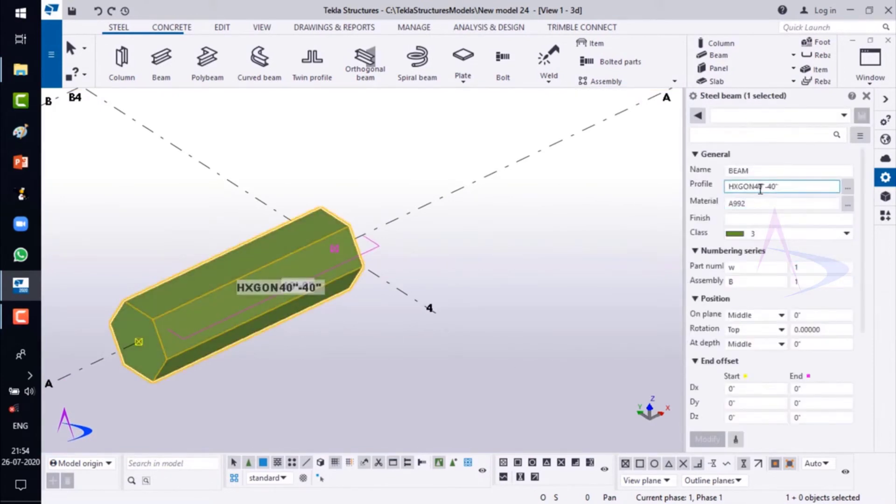
{"action": "left_click_drag", "start_coordinate": [762, 185], "coordinate": [755, 184]}
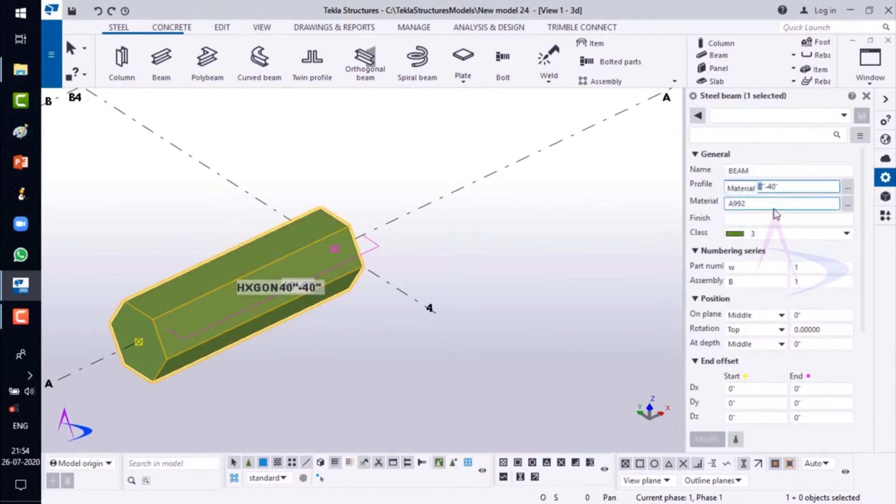
{"action": "type", "text": "80\"-"}
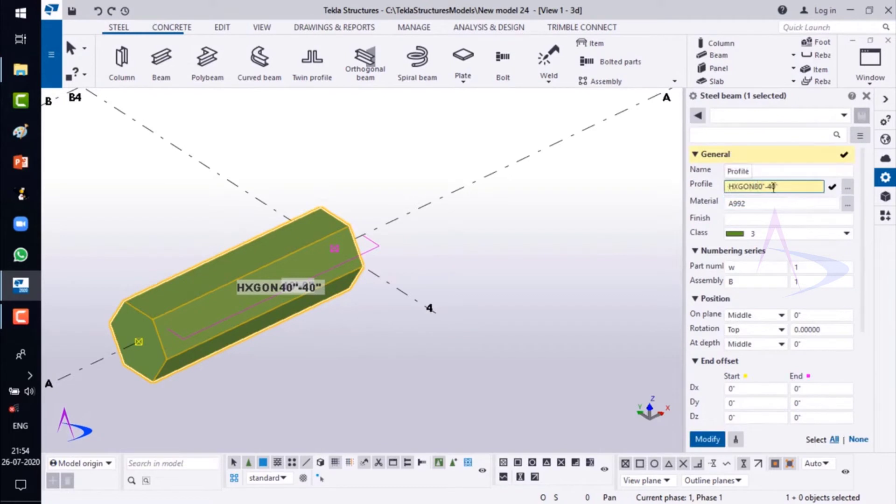
{"action": "type", "text": "2"}
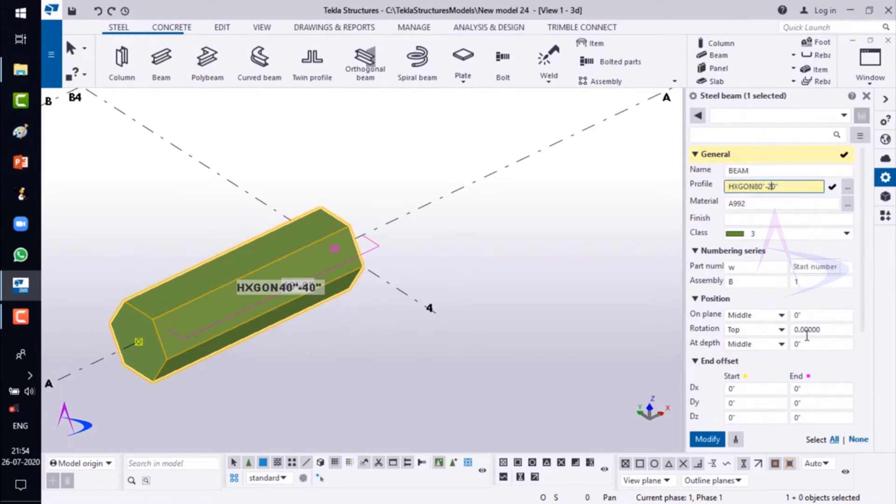
{"action": "left_click", "coordinate": [707, 439]}
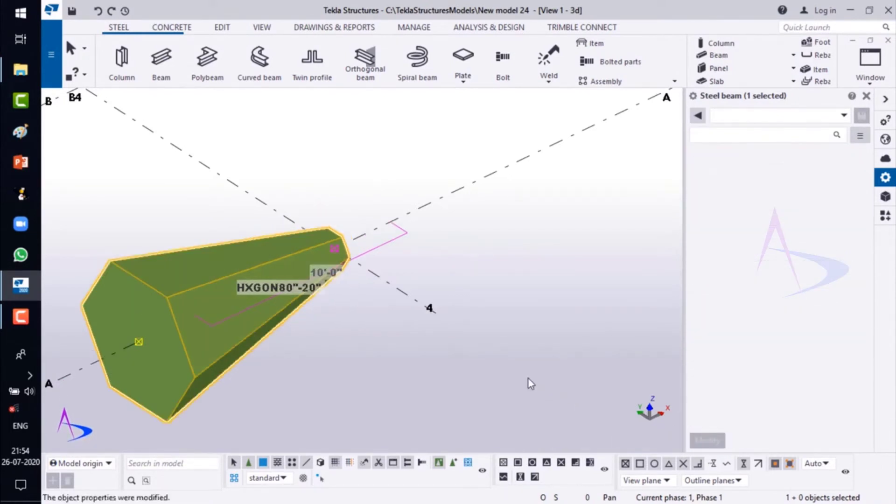
Step: Examine the tapered beam alongside the other members and check the properties of the beam on grid line C
{"action": "left_click", "coordinate": [523, 310]}
{"action": "scroll", "coordinate": [523, 311], "scroll_direction": "down", "scroll_amount": 4}
{"action": "scroll", "coordinate": [325, 398], "scroll_direction": "up", "scroll_amount": 1}
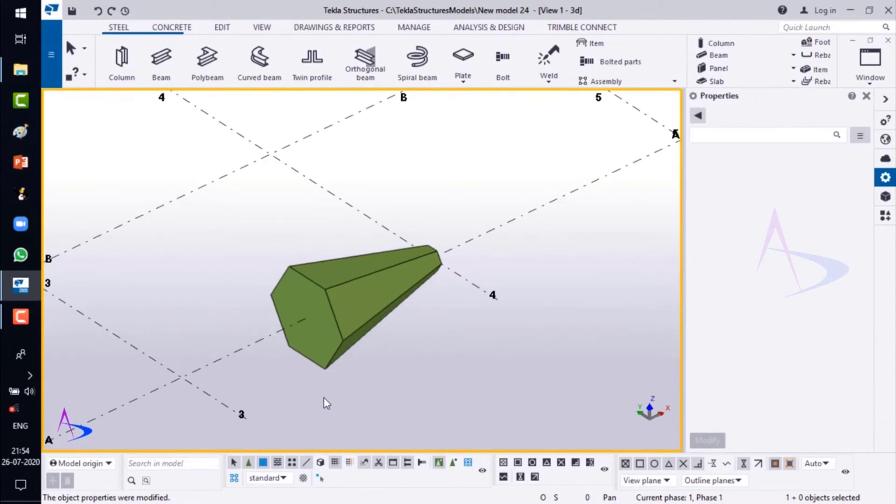
{"action": "key", "text": "v"}
{"action": "middle_click_drag", "start_coordinate": [313, 327], "coordinate": [355, 274], "text": "ctrl"}
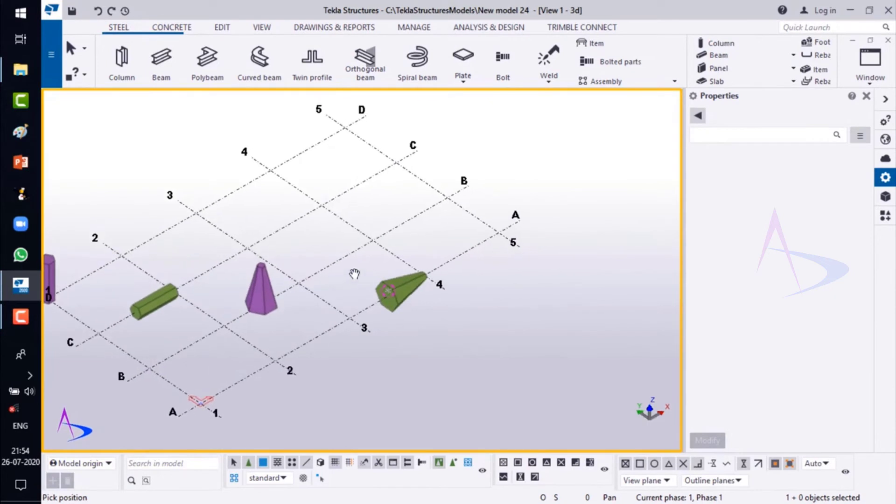
{"action": "scroll", "coordinate": [282, 215], "scroll_direction": "up", "scroll_amount": 1}
{"action": "middle_click_drag", "start_coordinate": [281, 210], "coordinate": [362, 206]}
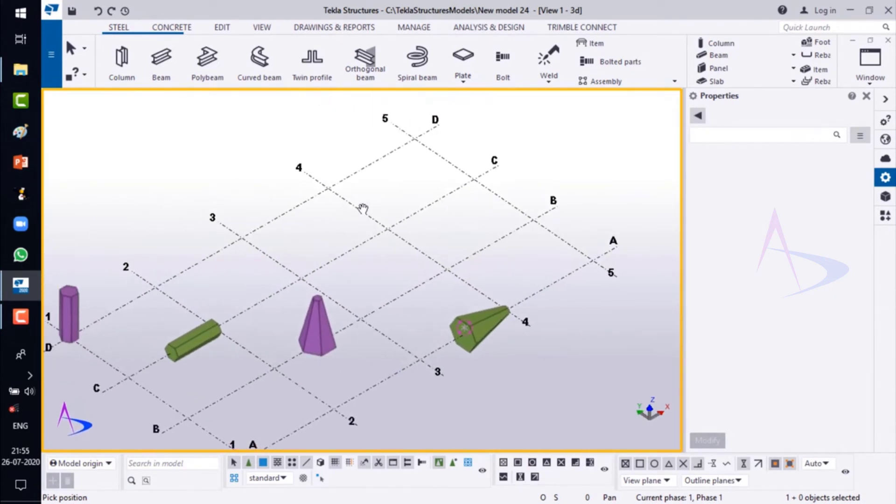
{"action": "right_click", "coordinate": [393, 195]}
{"action": "left_click", "coordinate": [406, 201]}
{"action": "scroll", "coordinate": [386, 216], "scroll_direction": "up", "scroll_amount": 2}
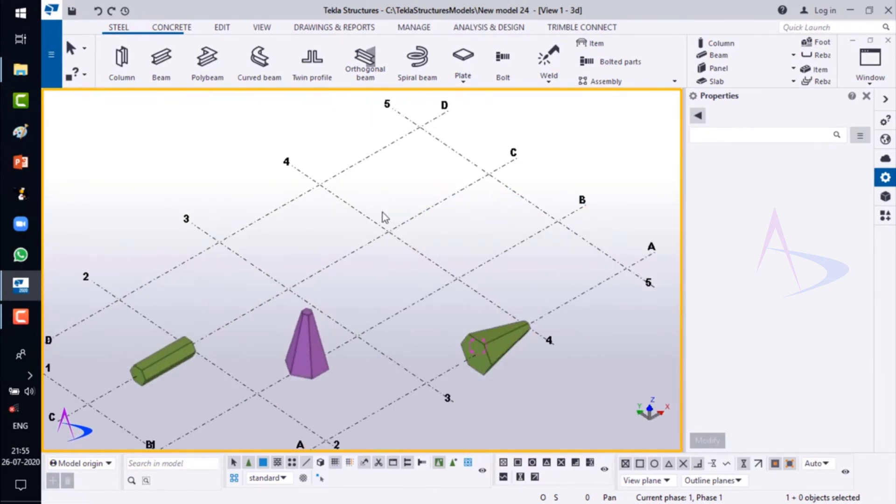
{"action": "left_click", "coordinate": [183, 366]}
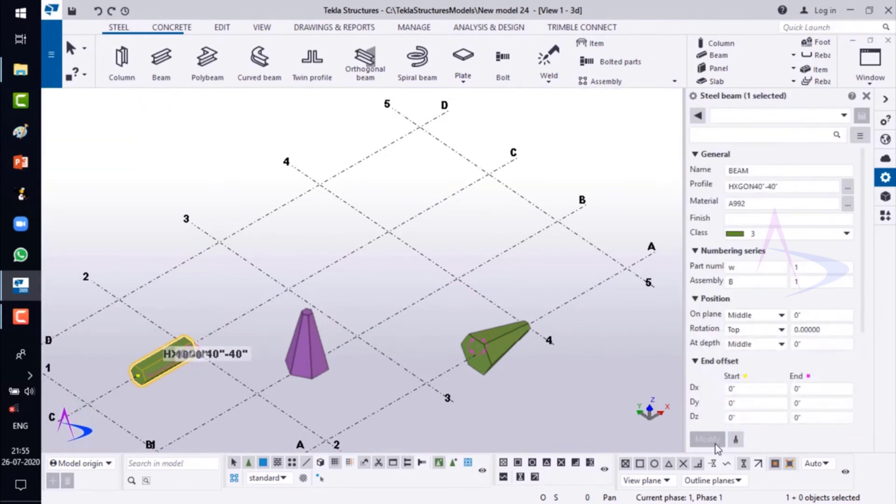
{"action": "left_click", "coordinate": [327, 254]}
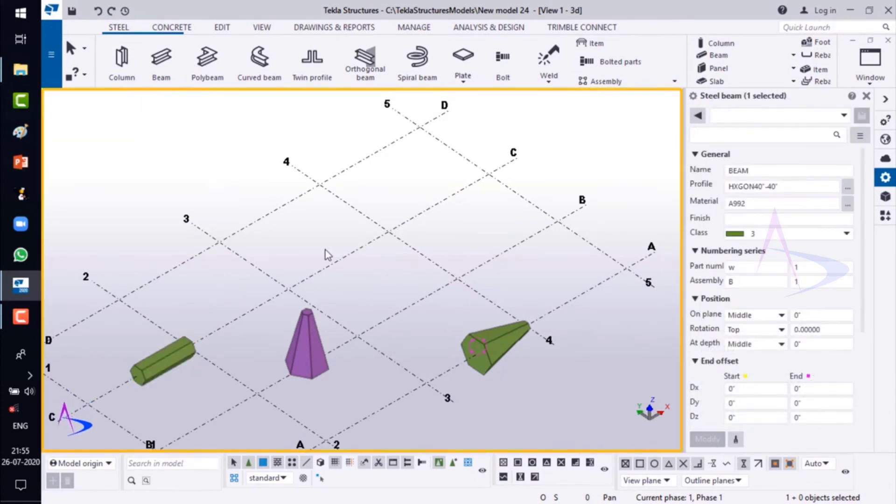
Step: Model a zigzag steel polybeam with the HXGON80"-20" profile from intersection 3-D through 4-D, 4-C and 5-C to 5-B
{"action": "left_click", "coordinate": [215, 80]}
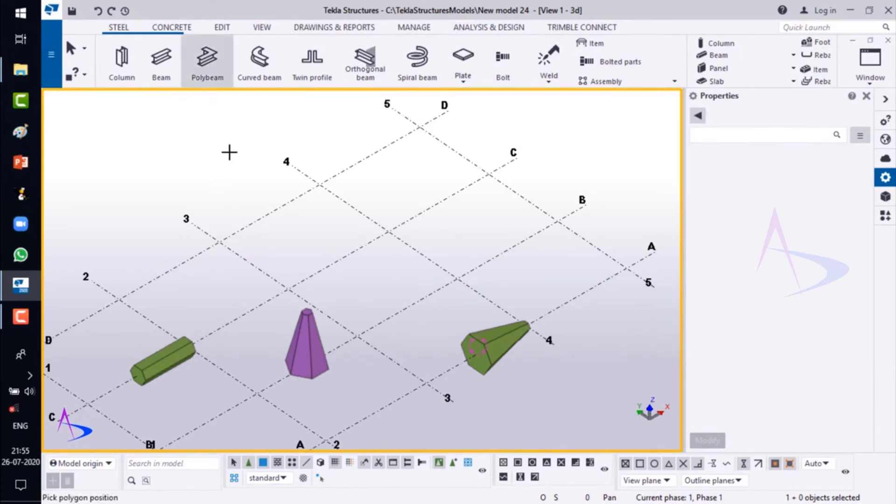
{"action": "left_click", "coordinate": [322, 183]}
{"action": "left_click", "coordinate": [389, 229]}
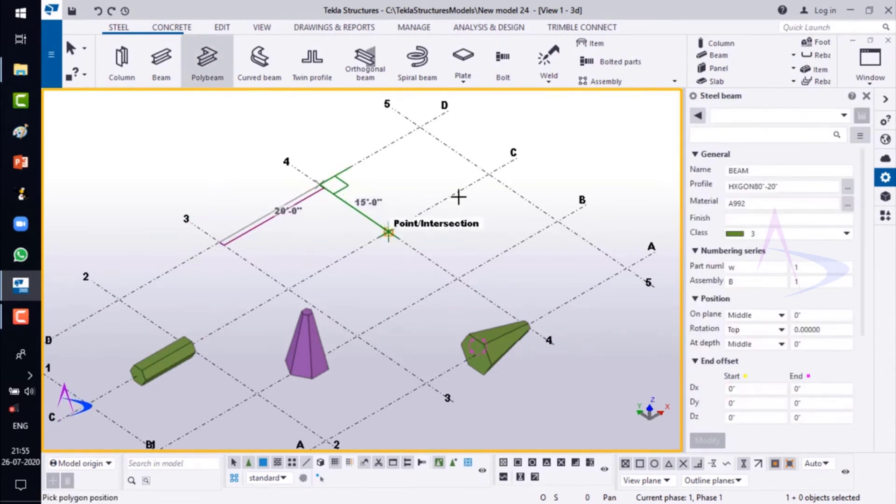
{"action": "left_click", "coordinate": [489, 177]}
{"action": "left_click", "coordinate": [556, 221]}
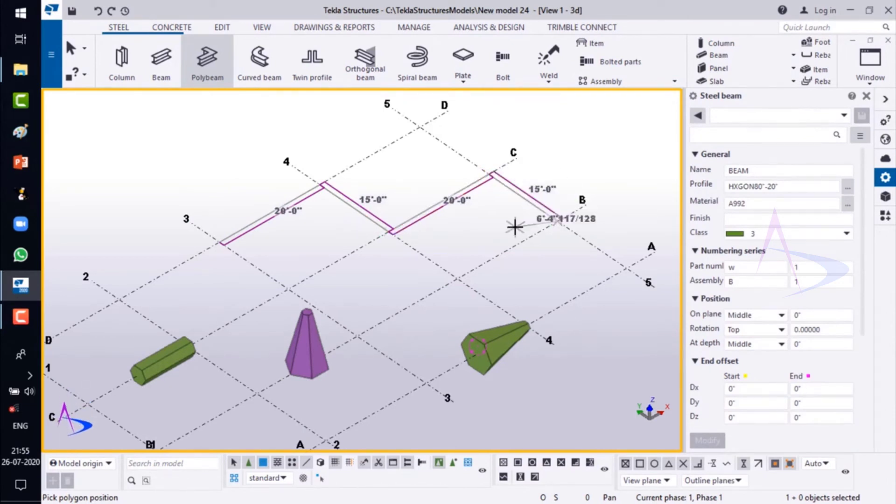
{"action": "middle_click", "coordinate": [516, 227]}
{"action": "right_click", "coordinate": [558, 167]}
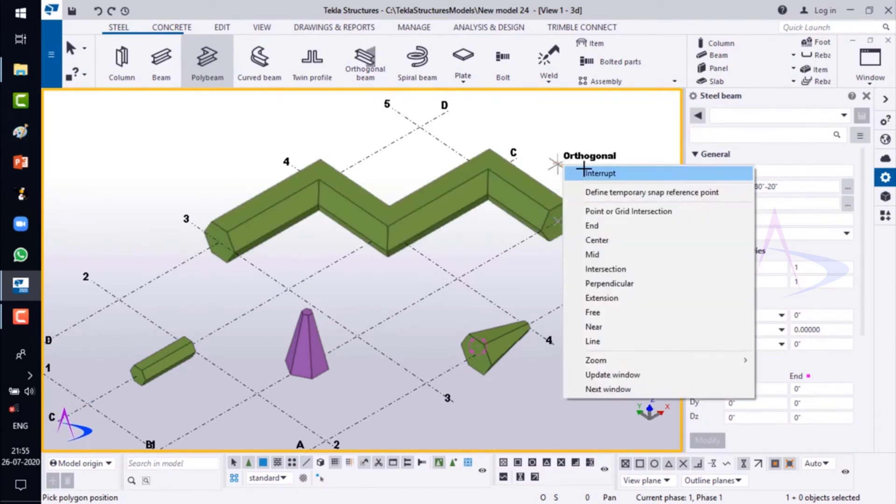
{"action": "left_click", "coordinate": [579, 172]}
Step: Set the view rotation centre on the zigzag polybeam near intersection 3-D and examine its corners up close
{"action": "scroll", "coordinate": [488, 203], "scroll_direction": "down", "scroll_amount": 2}
{"action": "middle_click_drag", "start_coordinate": [499, 330], "coordinate": [502, 295], "text": "ctrl"}
{"action": "scroll", "coordinate": [408, 249], "scroll_direction": "up", "scroll_amount": 5}
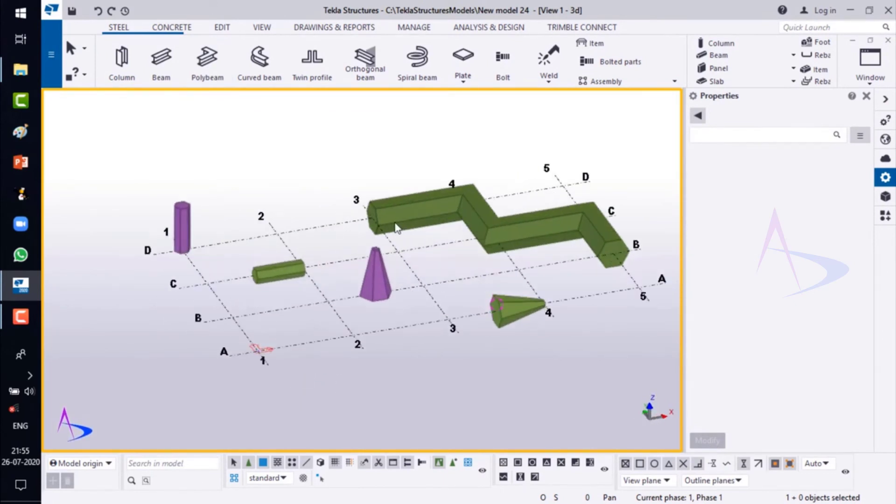
{"action": "key", "text": "v"}
{"action": "left_click", "coordinate": [407, 221]}
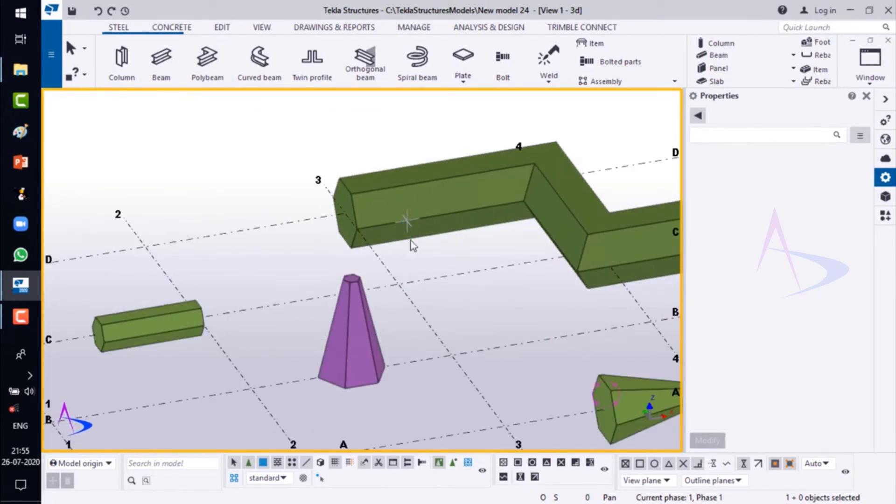
{"action": "mouse_move", "coordinate": [411, 240]}
{"action": "middle_mouse_down", "text": "ctrl"}
{"action": "mouse_move", "coordinate": [492, 221]}
{"action": "mouse_move", "coordinate": [401, 217]}
{"action": "mouse_move", "coordinate": [396, 316]}
{"action": "mouse_move", "coordinate": [400, 261]}
{"action": "mouse_move", "coordinate": [356, 320]}
{"action": "mouse_move", "coordinate": [490, 193]}
{"action": "middle_mouse_up", "text": "ctrl"}
{"action": "right_click", "coordinate": [490, 193]}
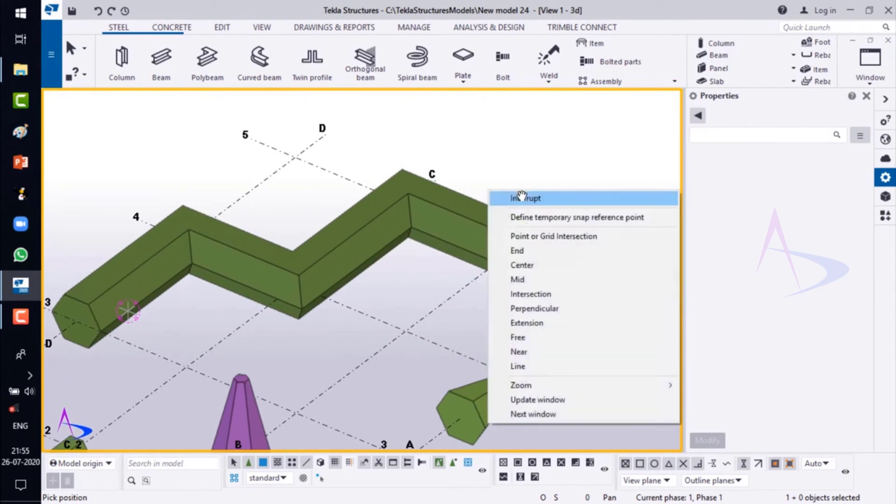
{"action": "key", "text": "Escape"}
Step: Apply a Rounding corner chamfer with a radius of 150 to the polybeam's corner at intersection 5-C
{"action": "left_click", "coordinate": [405, 202]}
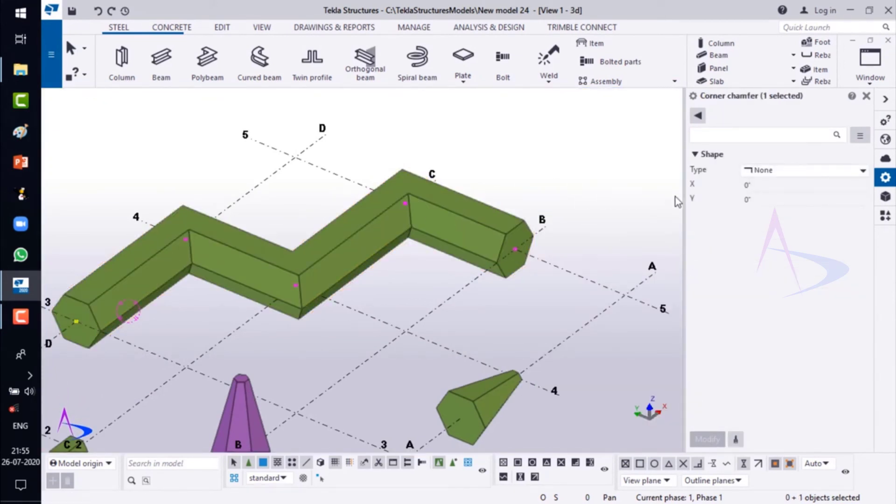
{"action": "left_click", "coordinate": [780, 171]}
{"action": "left_click", "coordinate": [780, 211]}
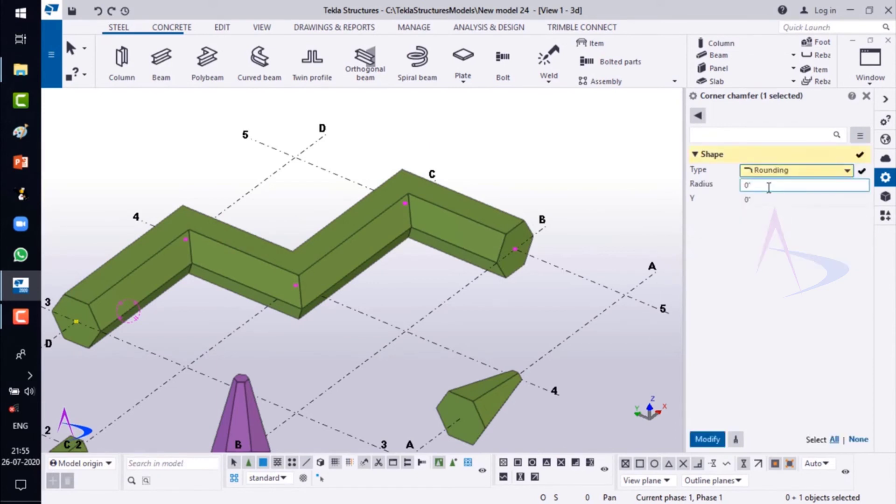
{"action": "double_click", "coordinate": [765, 184]}
{"action": "type", "text": "15"}
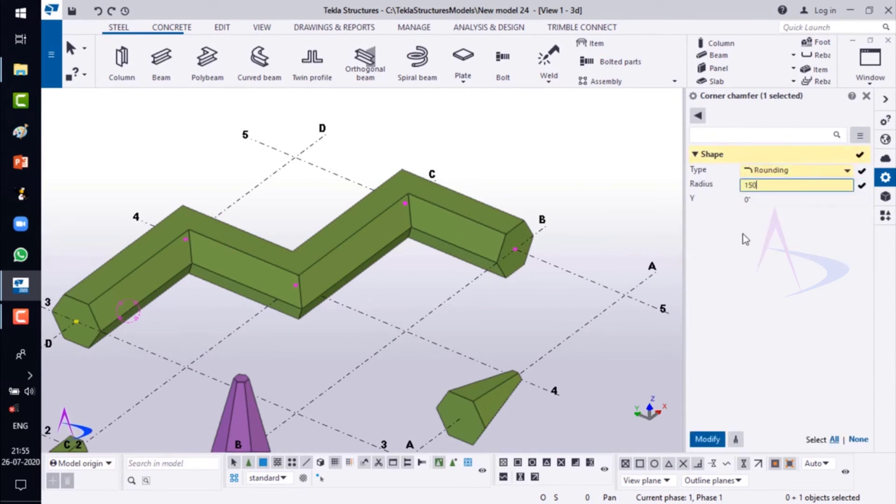
{"action": "left_click", "coordinate": [707, 440]}
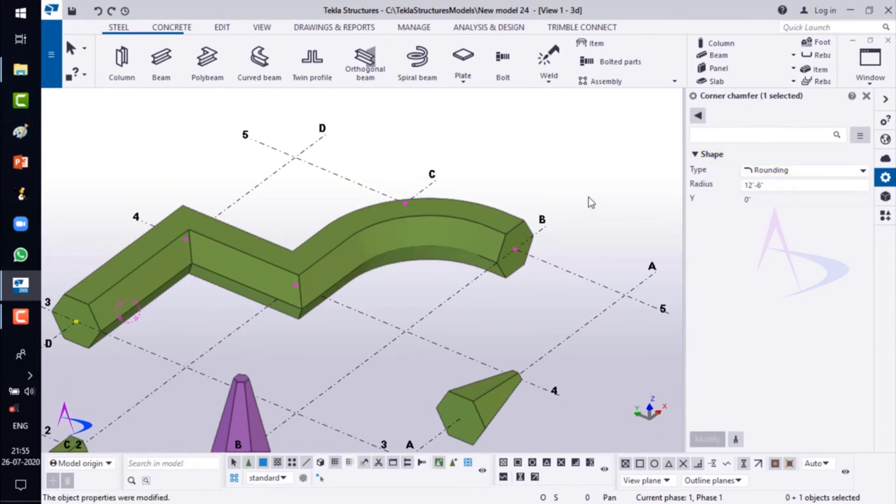
Step: Examine the rounded polybeam together with the hexagonal columns and beams from several angles and distances
{"action": "scroll", "coordinate": [528, 205], "scroll_direction": "down", "scroll_amount": 2}
{"action": "scroll", "coordinate": [481, 225], "scroll_direction": "down", "scroll_amount": 1}
{"action": "scroll", "coordinate": [478, 226], "scroll_direction": "down", "scroll_amount": 1}
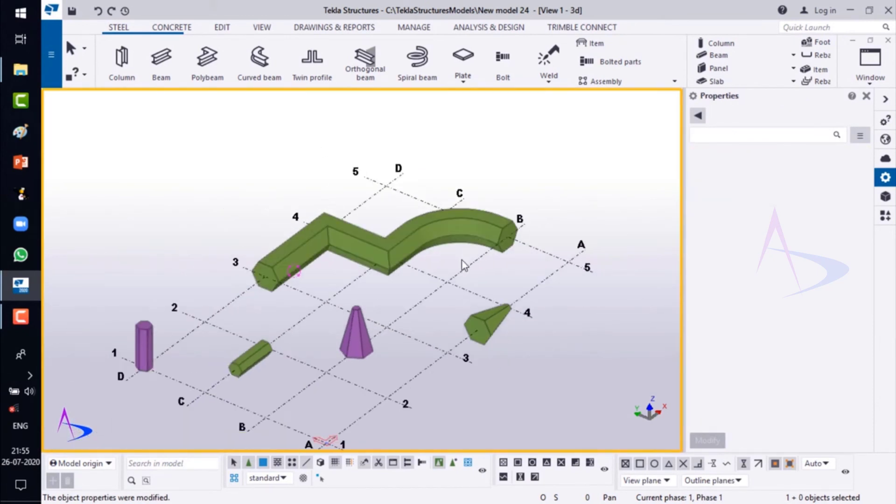
{"action": "mouse_move", "coordinate": [450, 262]}
{"action": "middle_mouse_down", "text": "ctrl"}
{"action": "mouse_move", "coordinate": [304, 199]}
{"action": "mouse_move", "coordinate": [366, 208]}
{"action": "mouse_move", "coordinate": [455, 273]}
{"action": "middle_mouse_up", "text": "ctrl"}
{"action": "scroll", "coordinate": [488, 301], "scroll_direction": "up", "scroll_amount": 3}
{"action": "middle_click_drag", "start_coordinate": [488, 301], "coordinate": [440, 273], "text": "ctrl"}
{"action": "scroll", "coordinate": [440, 273], "scroll_direction": "down", "scroll_amount": 3}
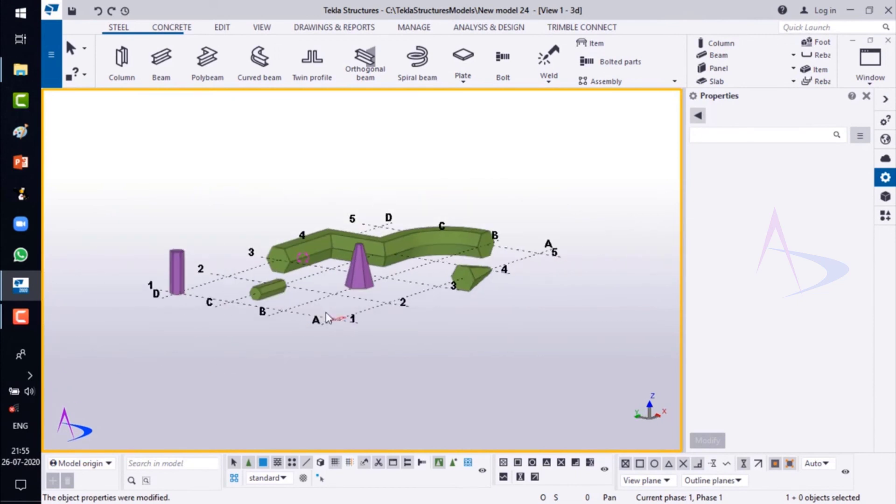
{"action": "middle_click_drag", "start_coordinate": [326, 312], "coordinate": [351, 349], "text": "ctrl"}
{"action": "scroll", "coordinate": [351, 349], "scroll_direction": "up", "scroll_amount": 1}
{"action": "scroll", "coordinate": [354, 350], "scroll_direction": "up", "scroll_amount": 2}
{"action": "middle_click_drag", "start_coordinate": [427, 357], "coordinate": [470, 362], "text": "ctrl"}
{"action": "scroll", "coordinate": [477, 305], "scroll_direction": "down", "scroll_amount": 2}
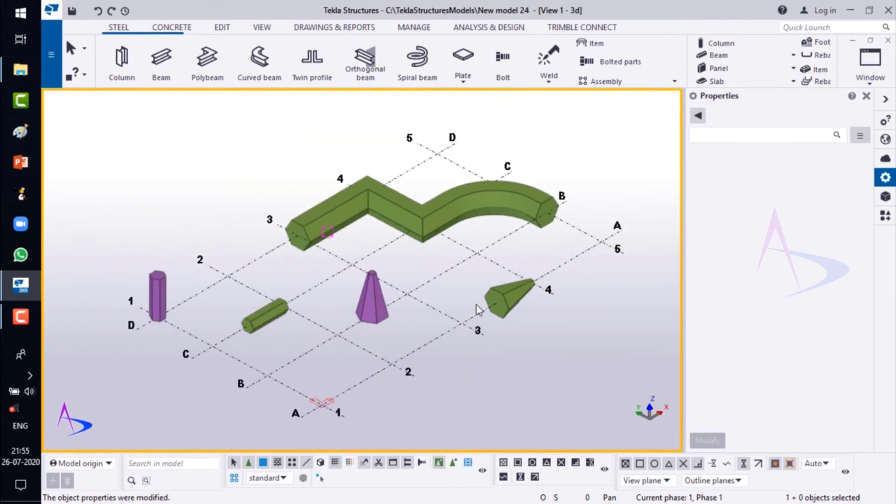
{"action": "scroll", "coordinate": [421, 309], "scroll_direction": "up", "scroll_amount": 2}
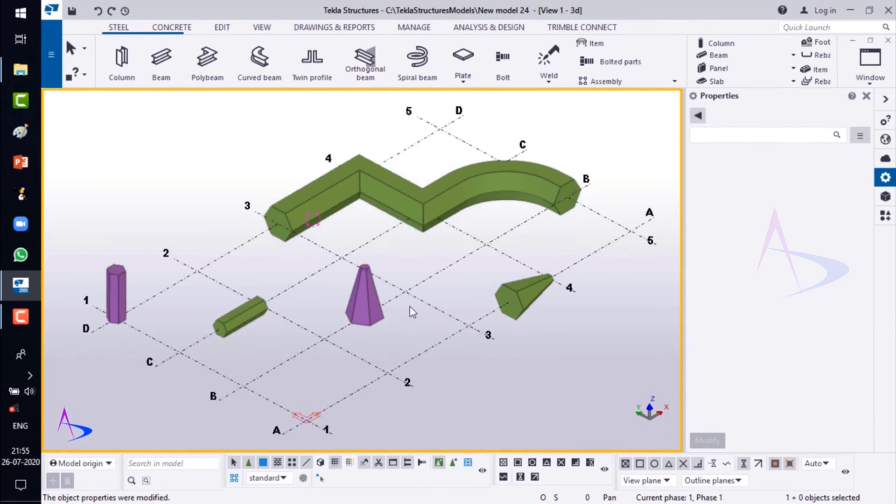